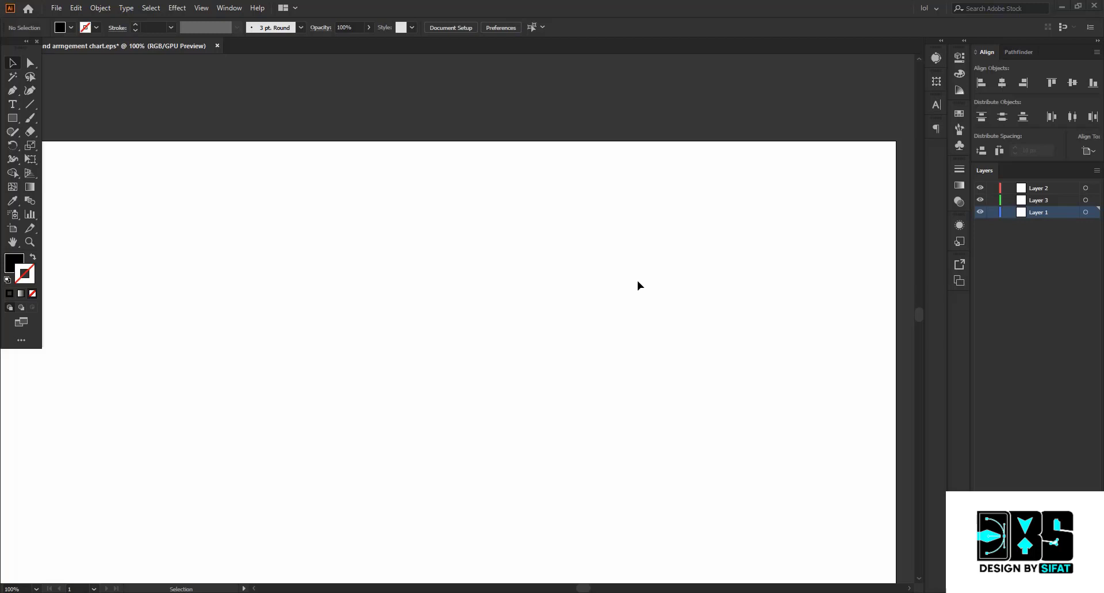
Add placeholder point text in the upper part of the artboard and enlarge it proportionally to about 104 pt
click(12, 105)
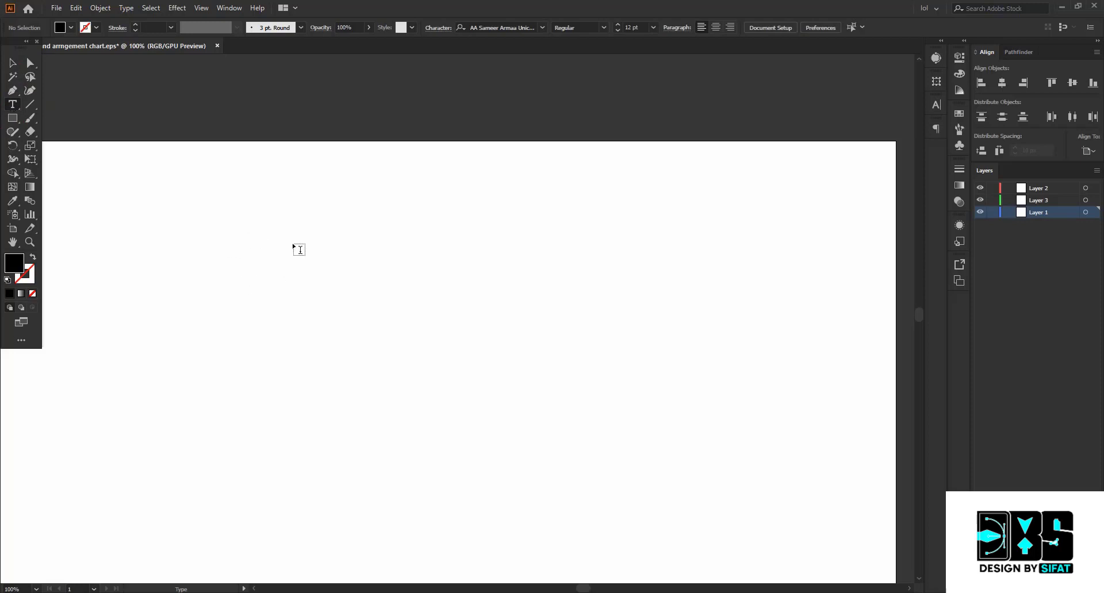
click(308, 260)
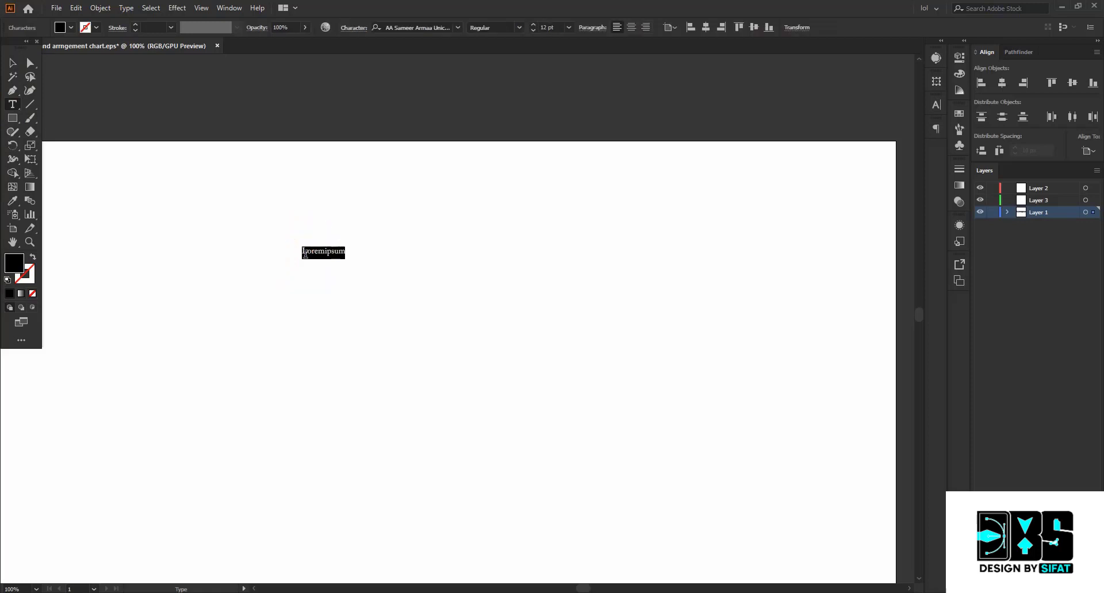
click(10, 64)
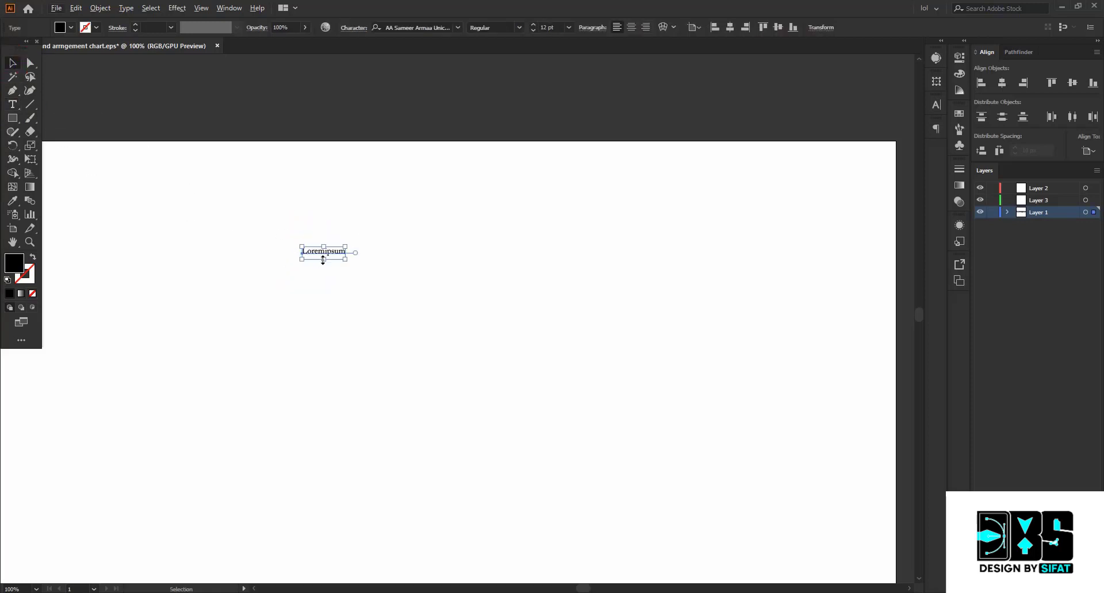
drag(322, 260, 325, 307)
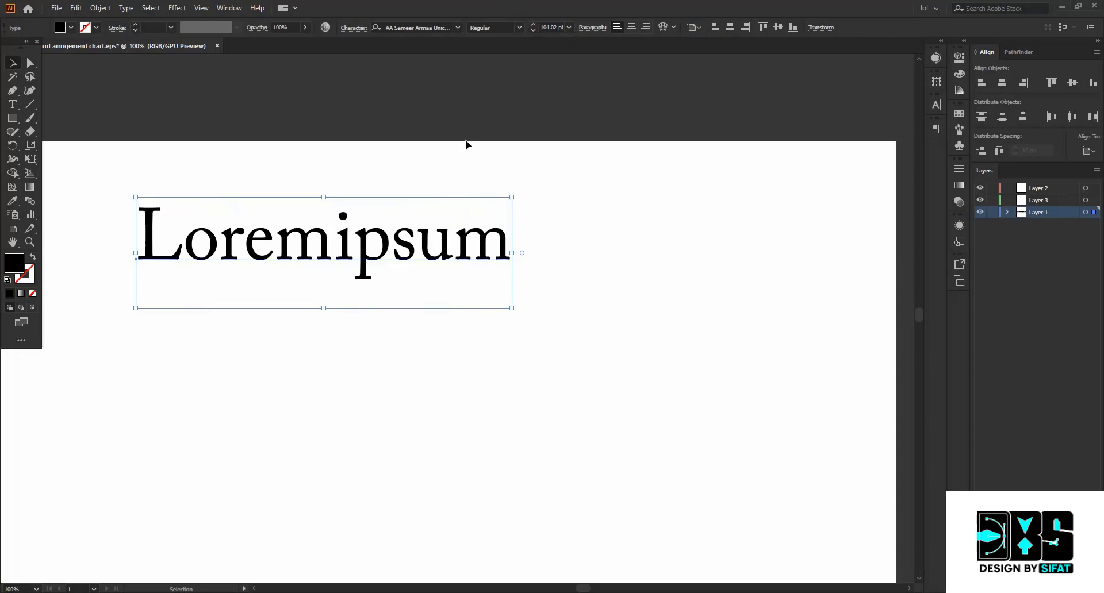
click(423, 166)
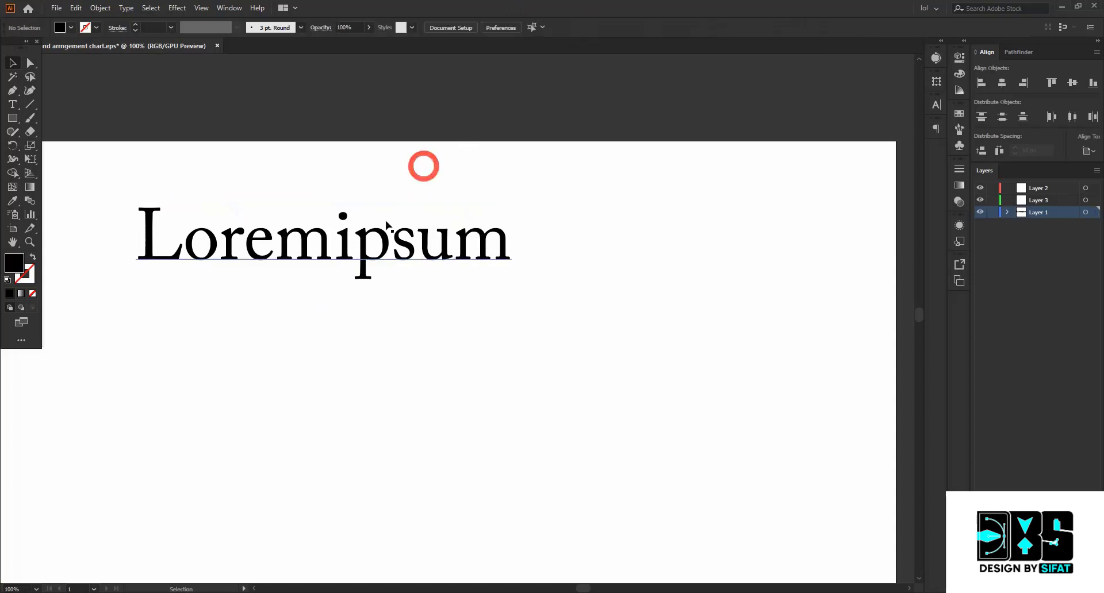
Set the placeholder text's font size to 113 pt and its tracking to 8 in the Character settings
click(379, 241)
key(ctrl)
key(ctrl+t)
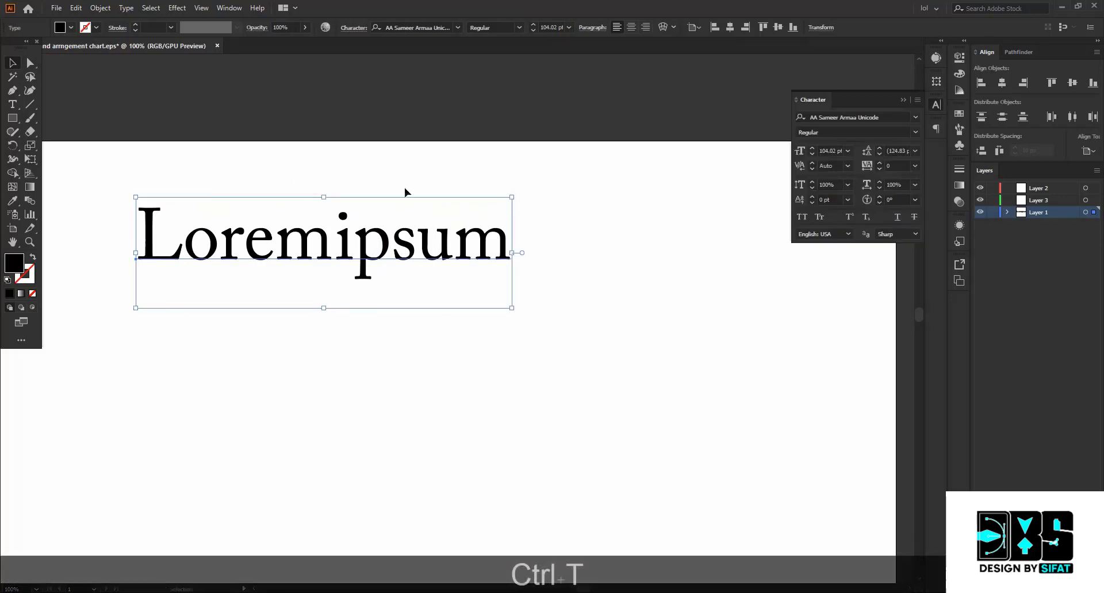
click(812, 148)
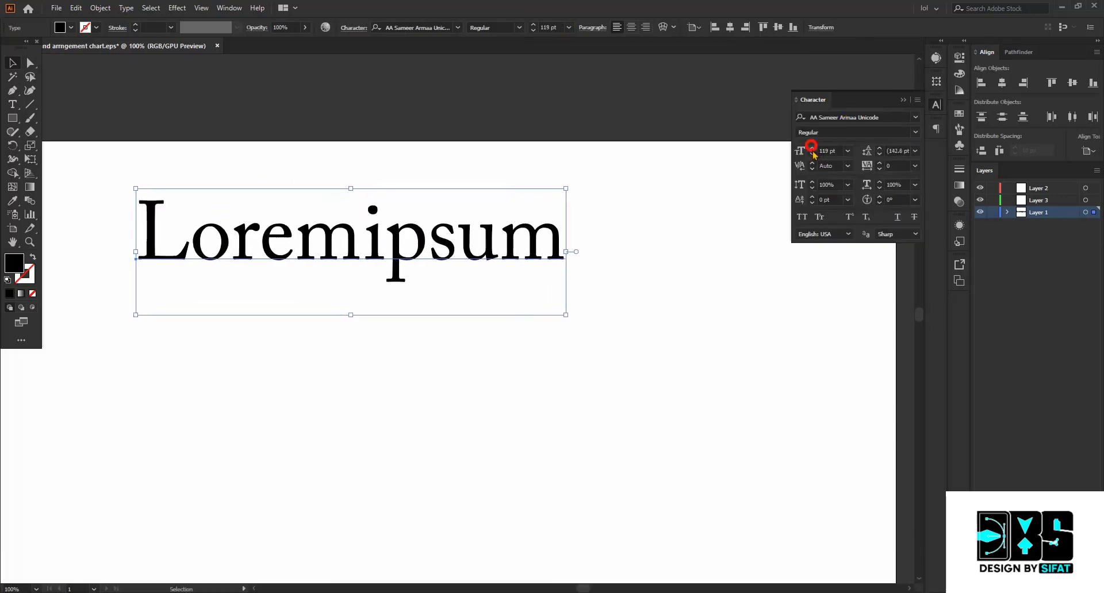
click(812, 154)
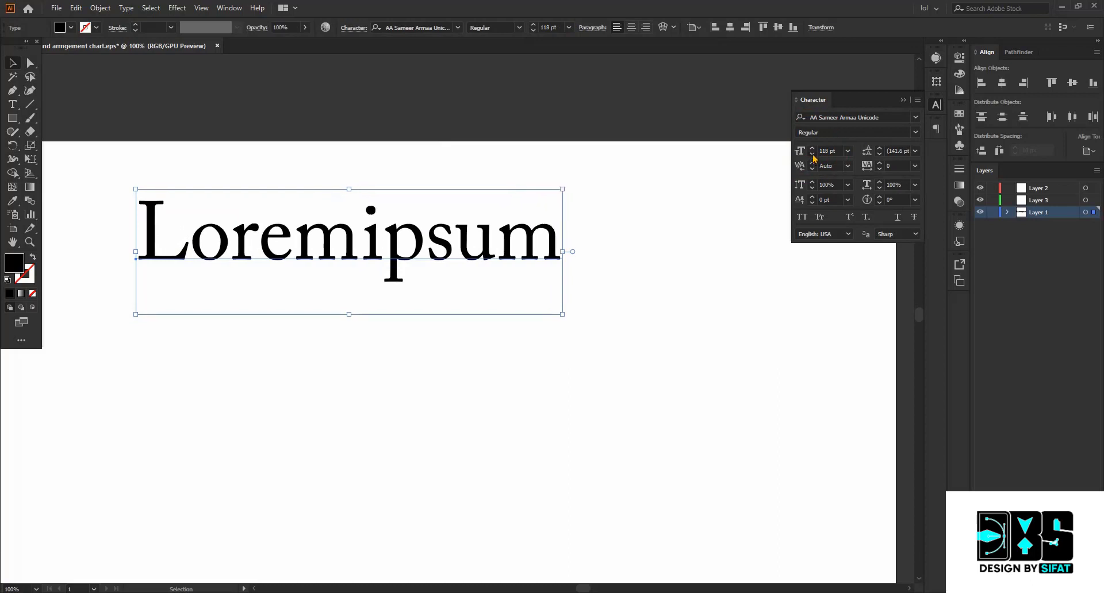
click(880, 163)
click(880, 163)
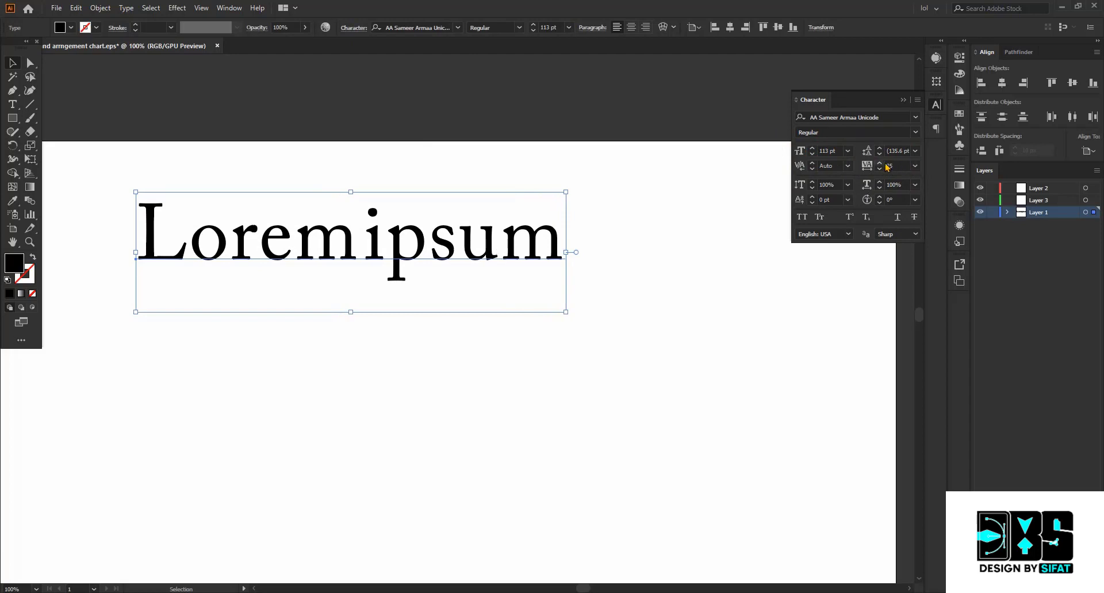
click(878, 169)
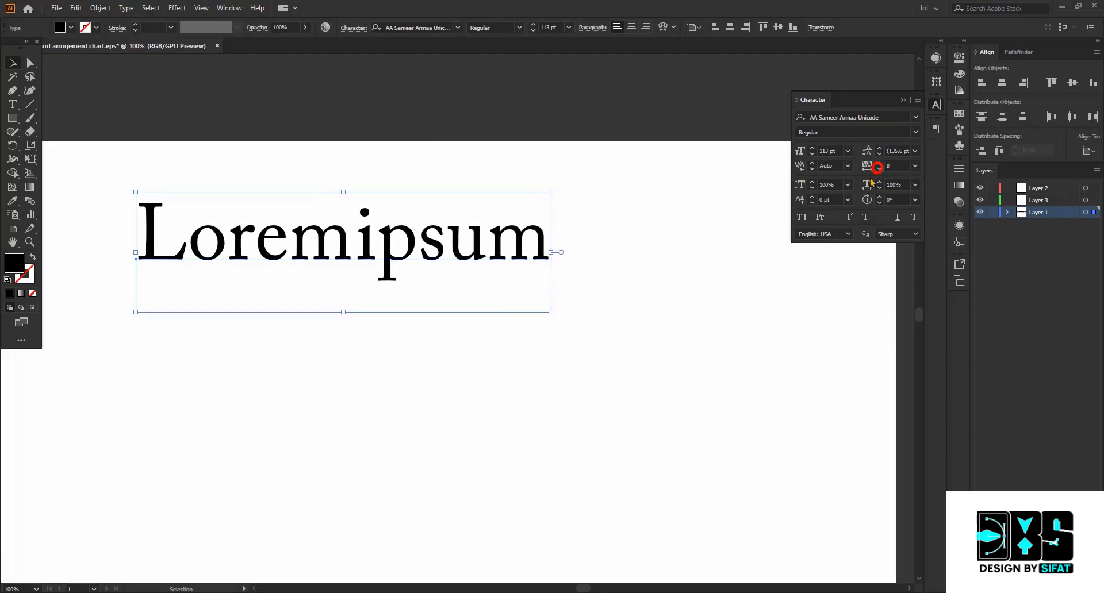
Try a vertical scale of 110% on the text and return it to 100%
click(812, 183)
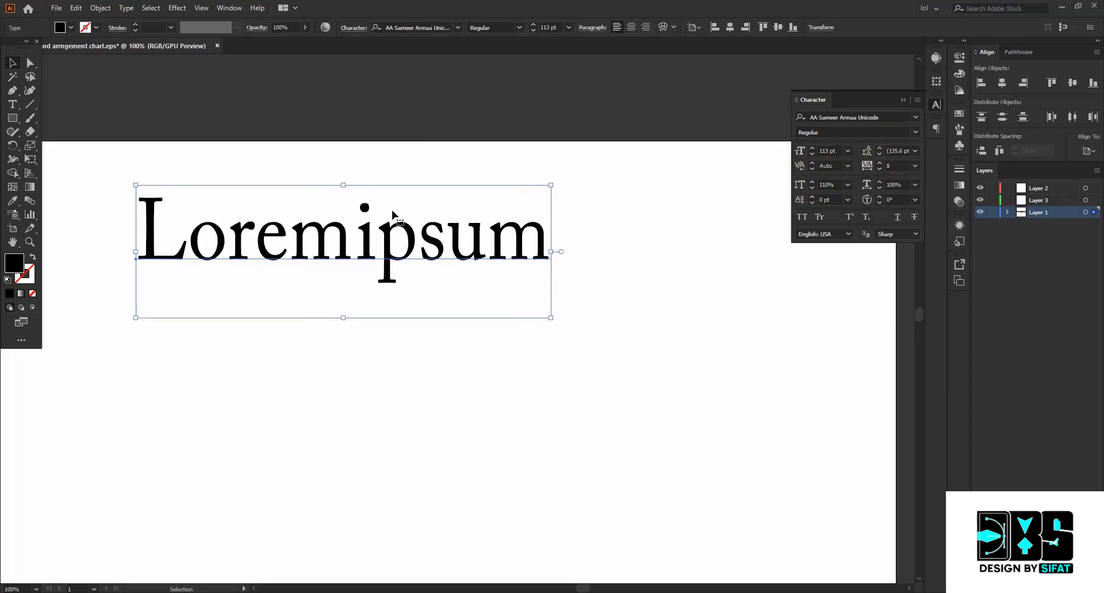
click(813, 188)
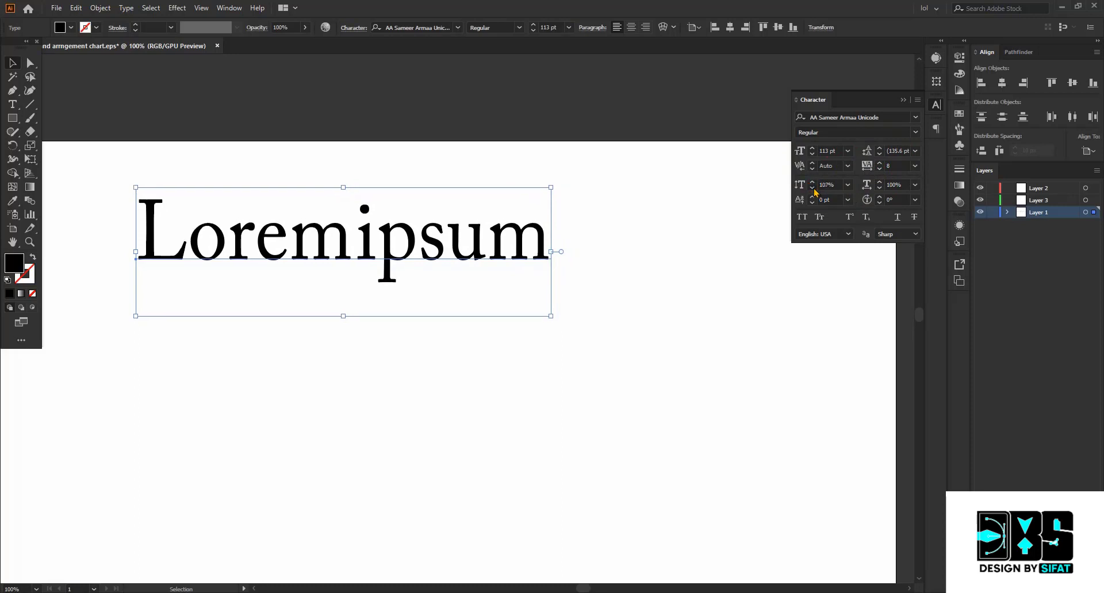
click(812, 188)
click(812, 183)
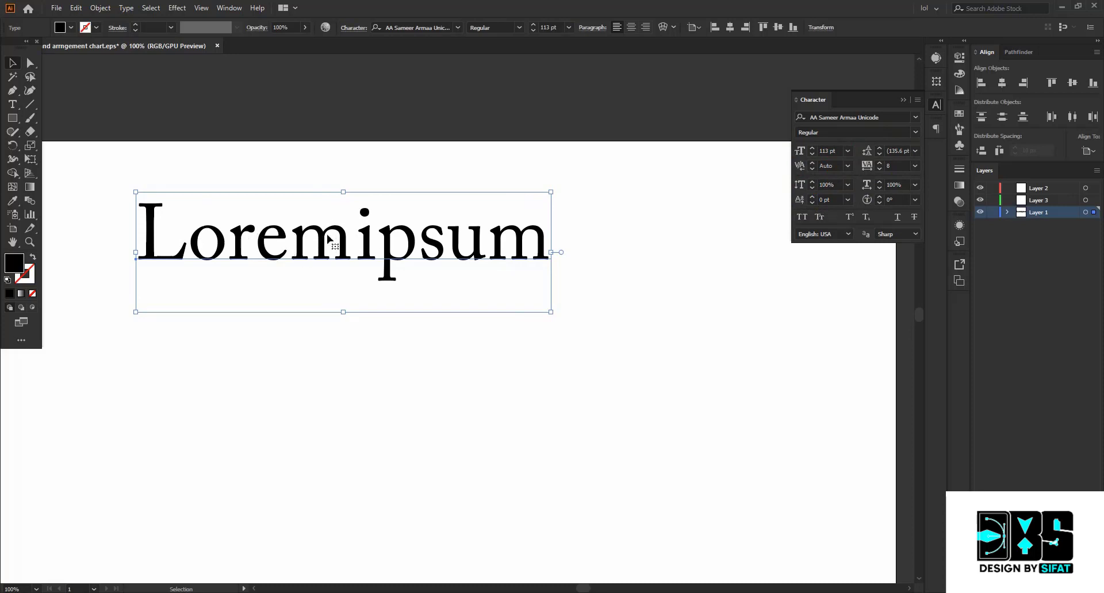
Try All Caps and Small Caps on the text, undoing each one
click(802, 217)
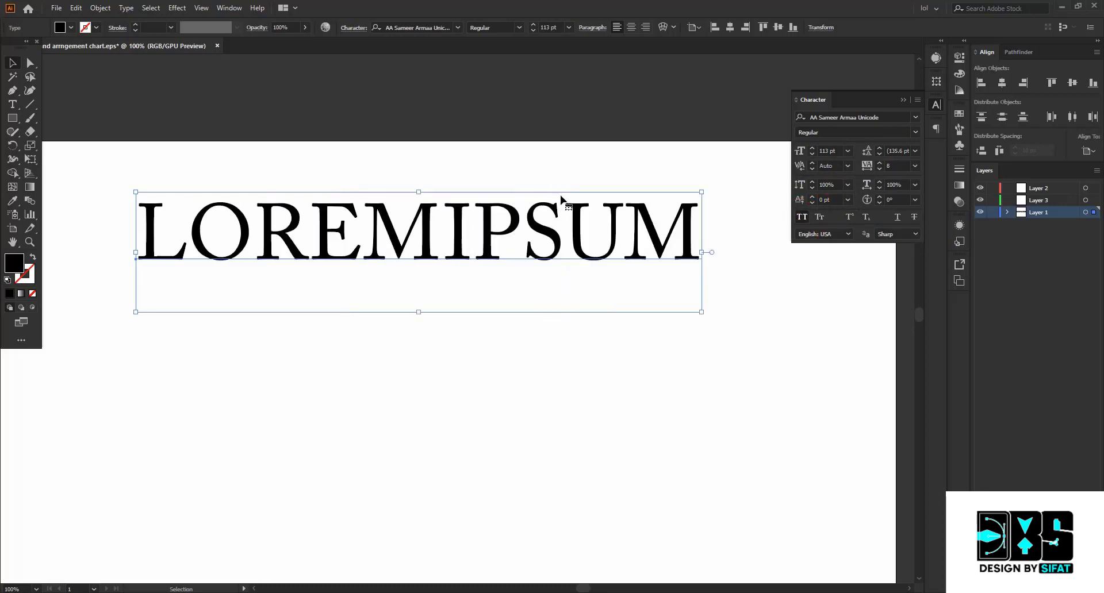
key(ctrl+z)
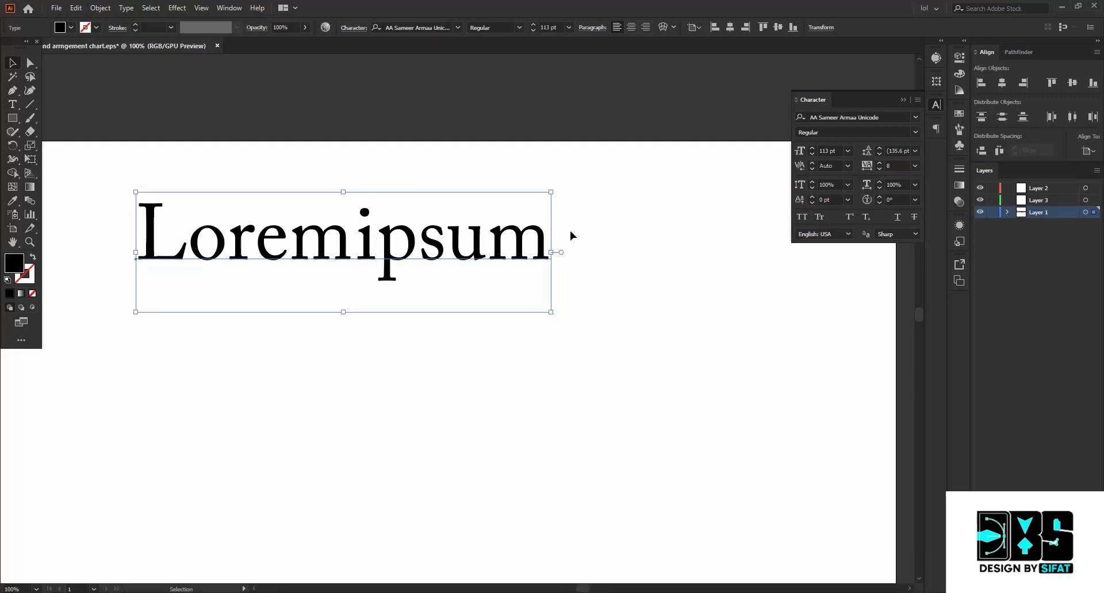
click(820, 218)
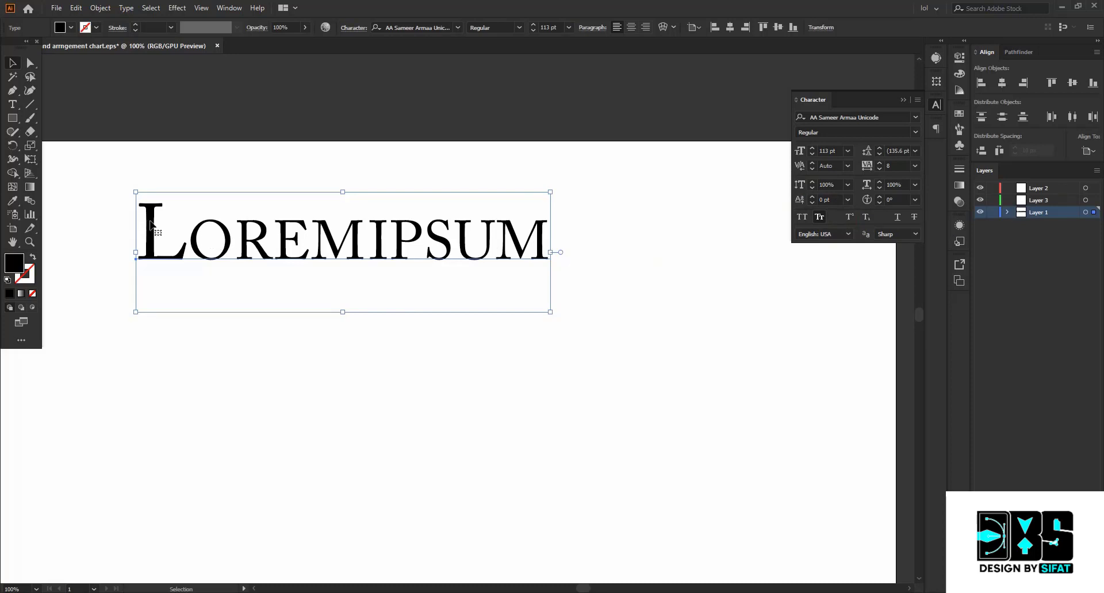
key(ctrl+z)
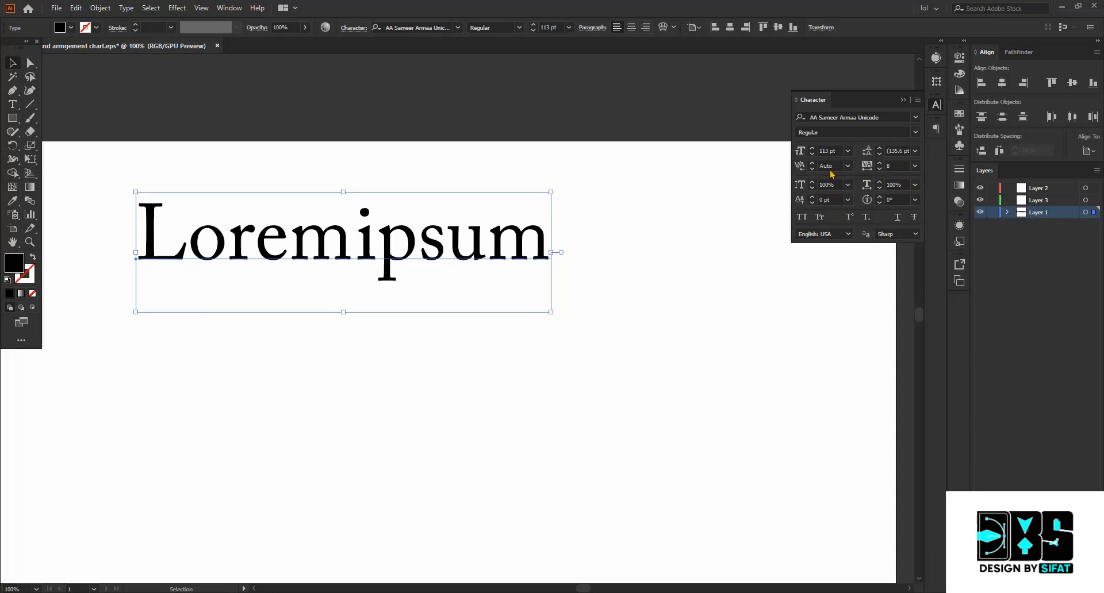
Set the text's vertical scale to 116% and horizontal scale to 101%, and deselect it
click(813, 182)
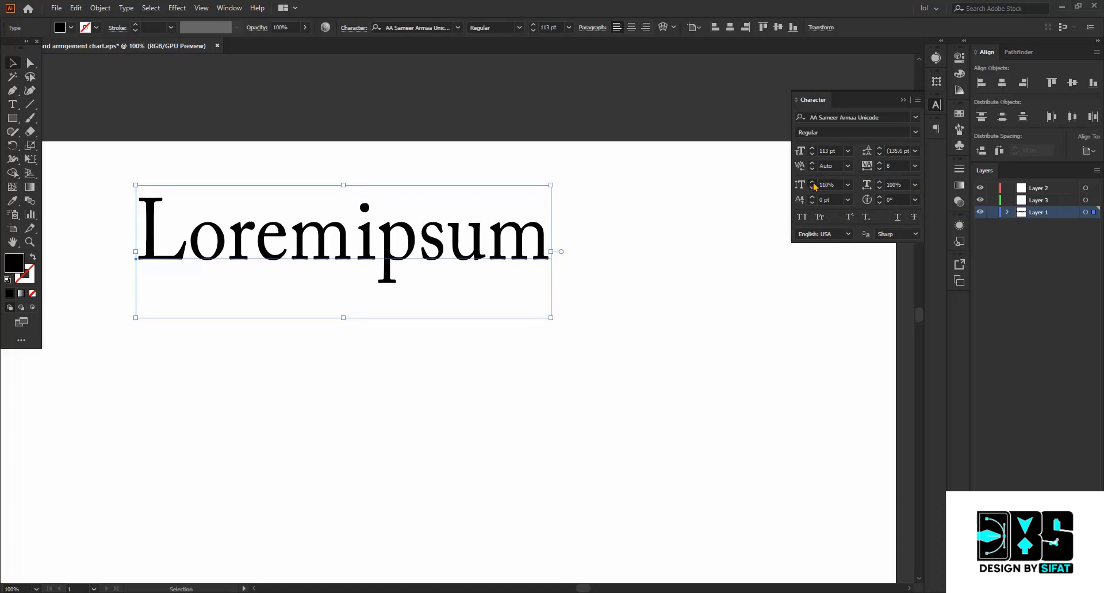
click(880, 181)
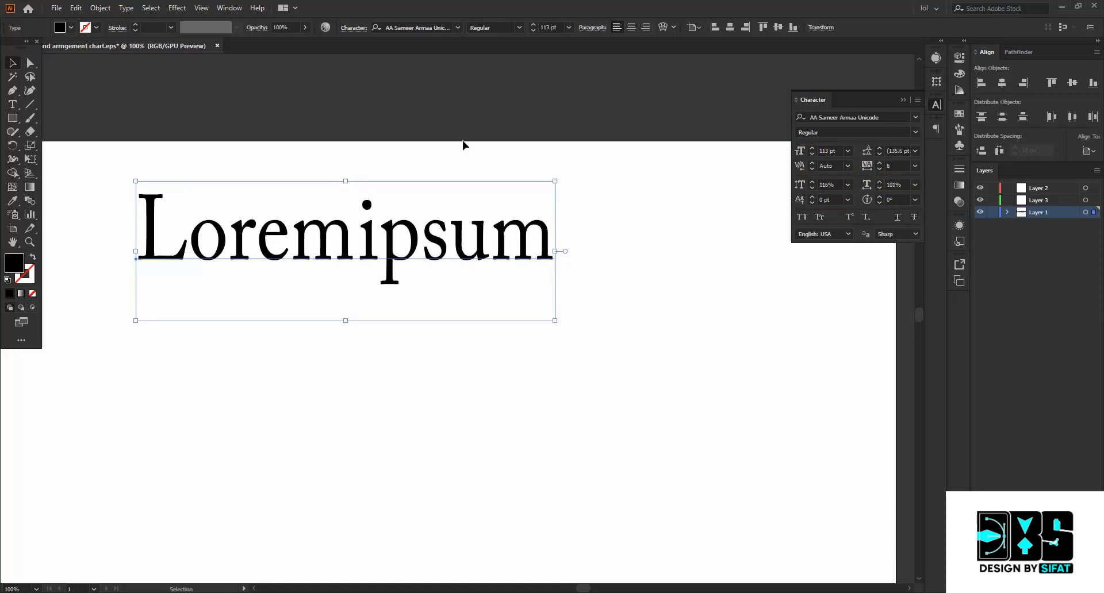
click(140, 148)
click(918, 100)
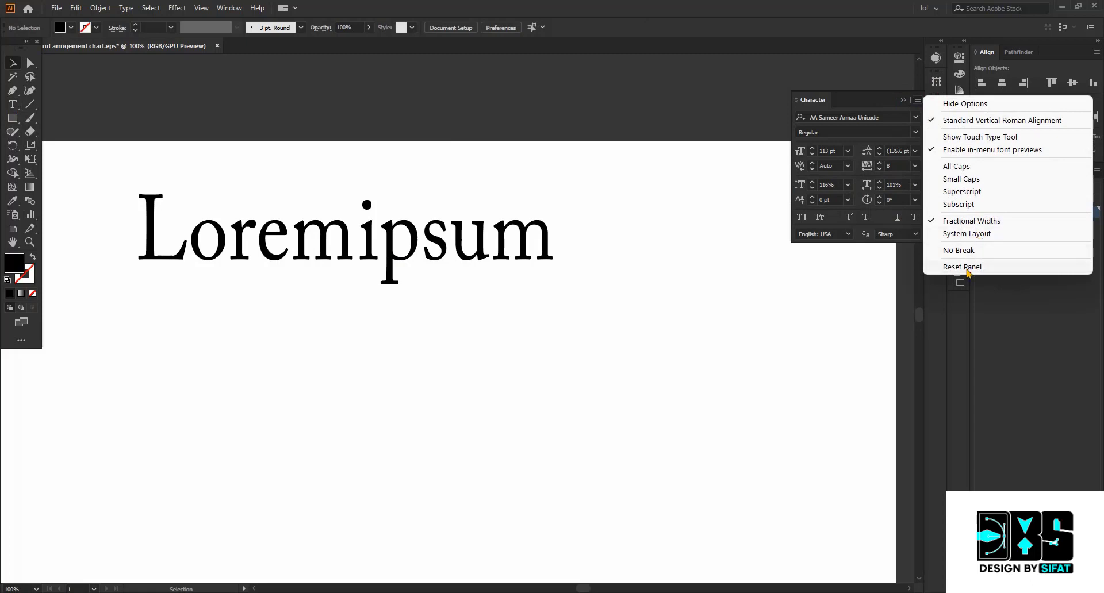
click(538, 182)
Add a second placeholder text below the first and reset its character settings to the defaults
key(t)
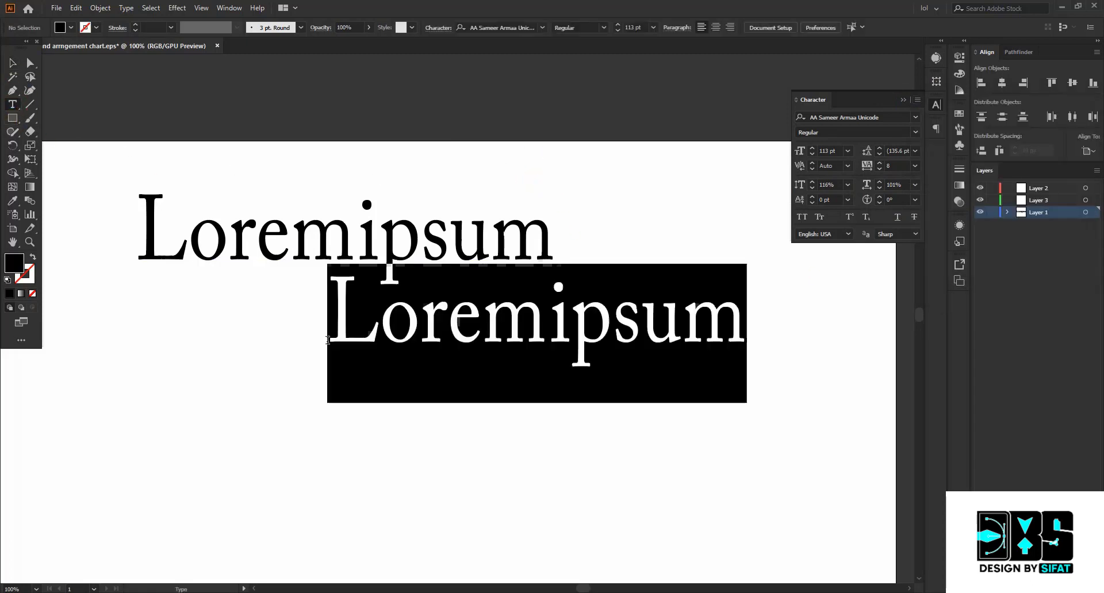
click(333, 343)
key(Escape)
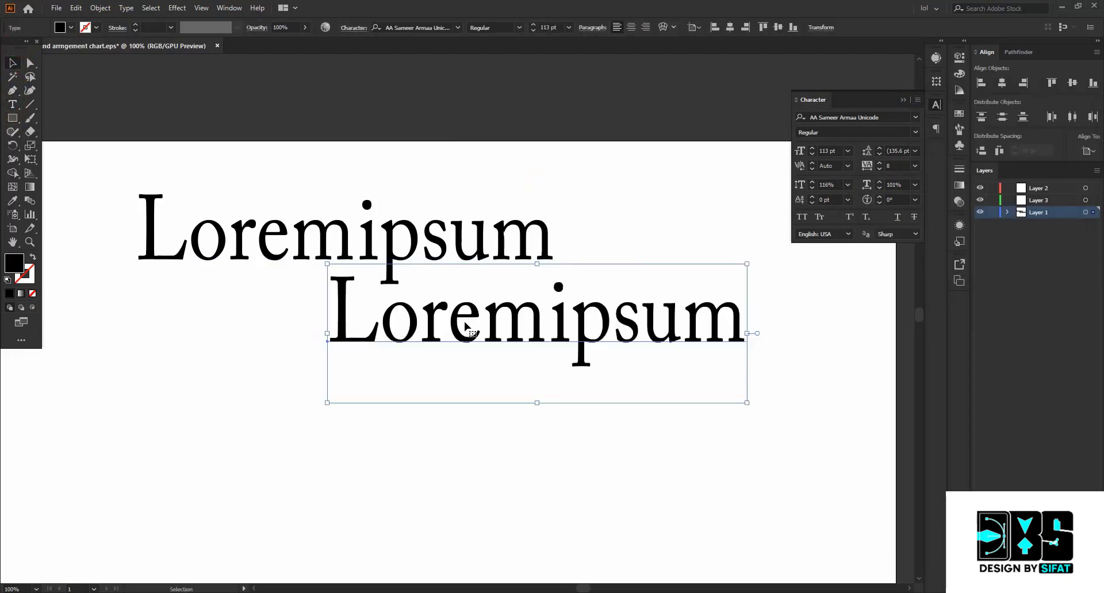
drag(477, 328, 296, 359)
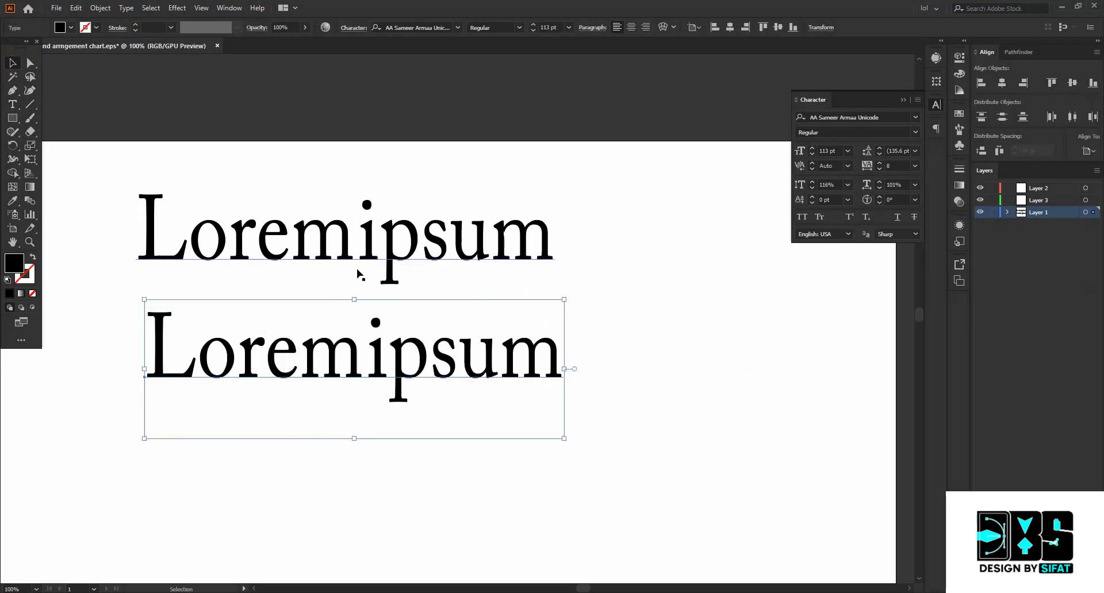
click(916, 101)
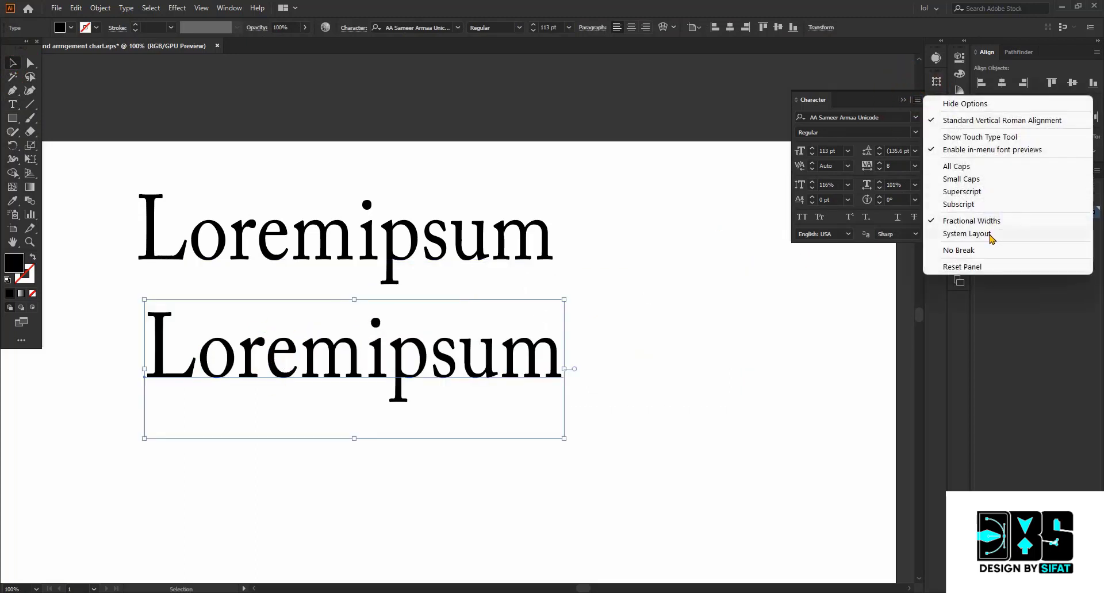
click(961, 266)
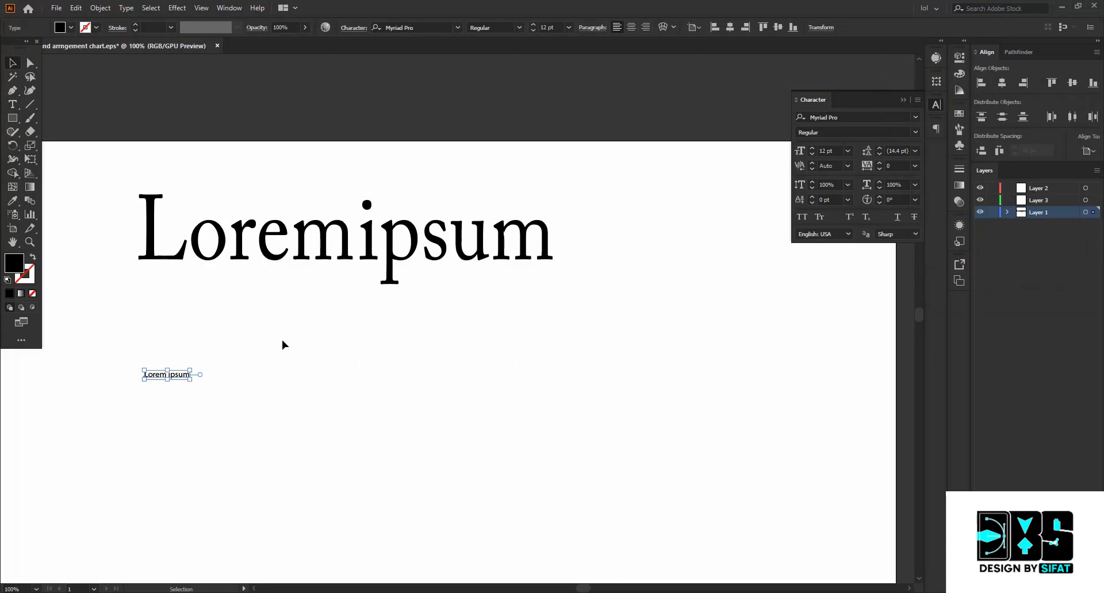
click(228, 330)
drag(135, 364, 398, 479)
key(Caps_Lock)
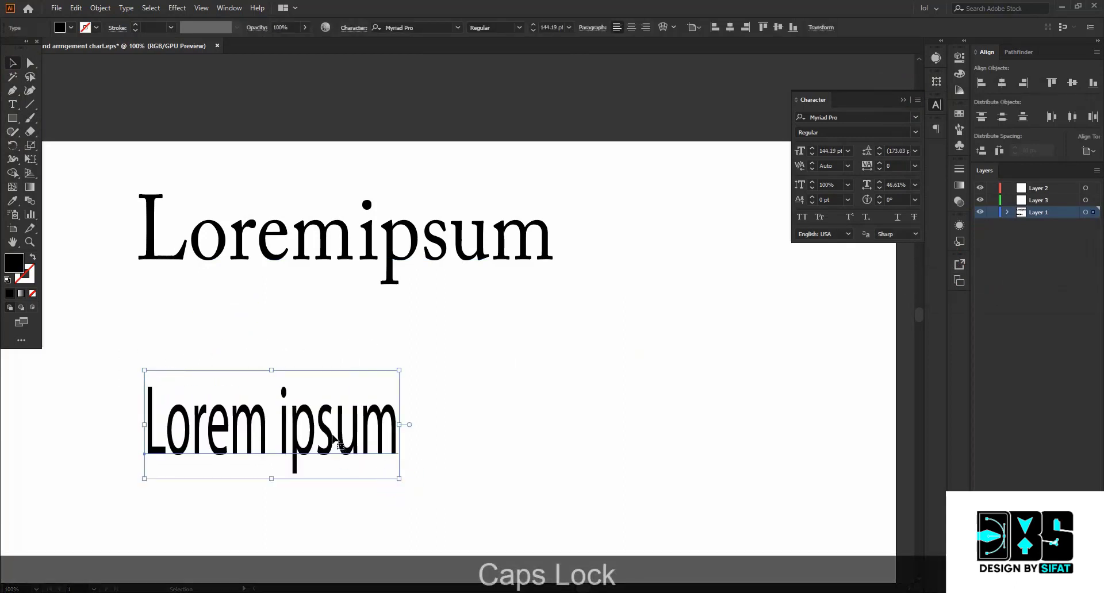
key(shift)
key(ctrl+z)
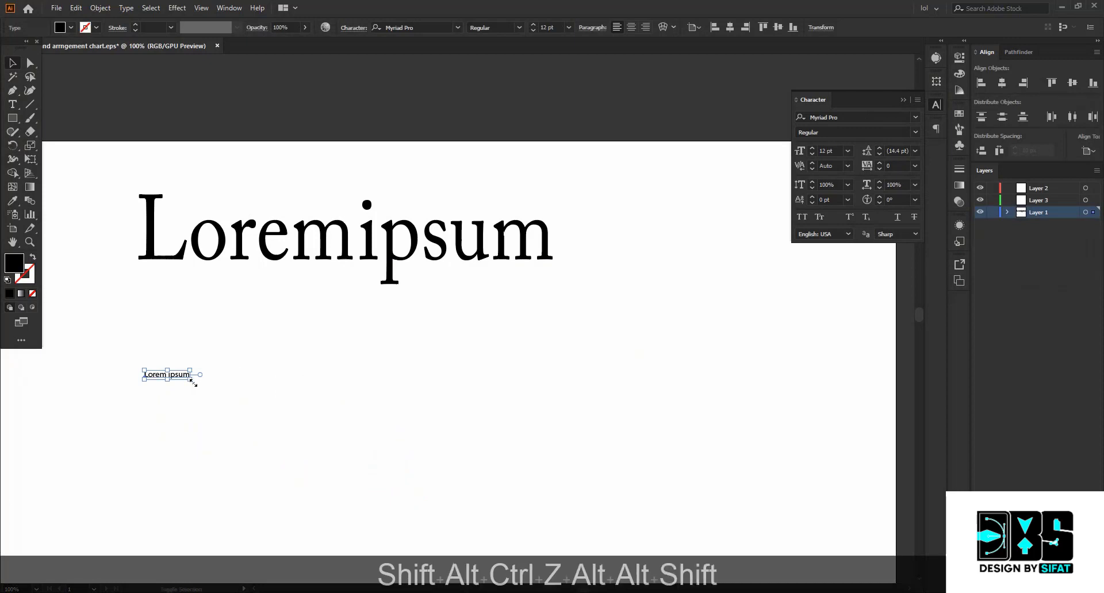
Enlarge the second text proportionally to about 91 pt and position it beneath the first text
drag(195, 380, 323, 455)
drag(262, 381, 447, 349)
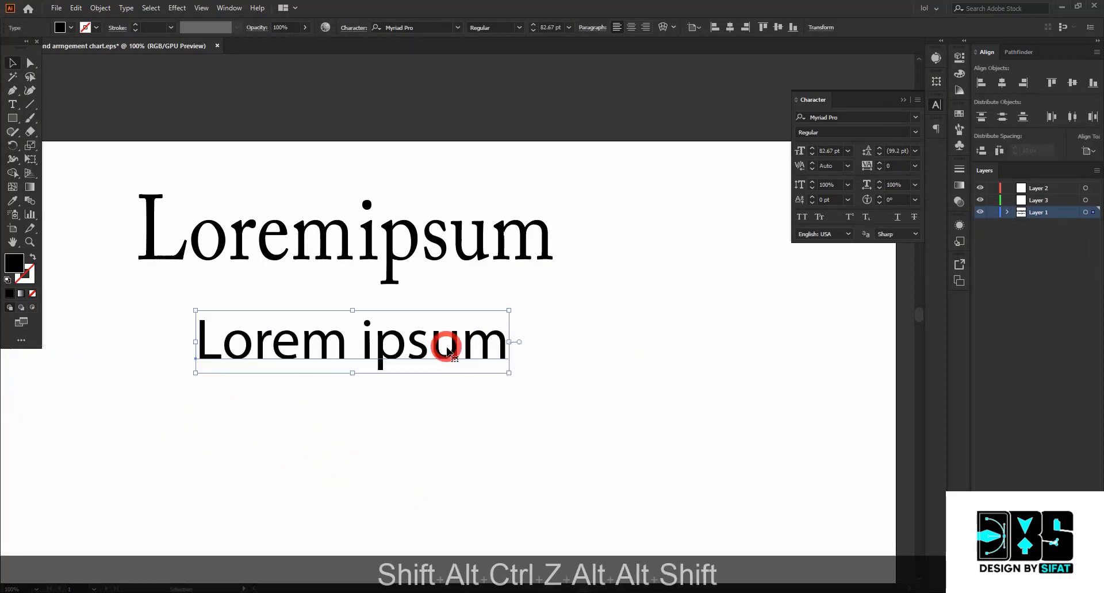
drag(509, 372, 647, 351)
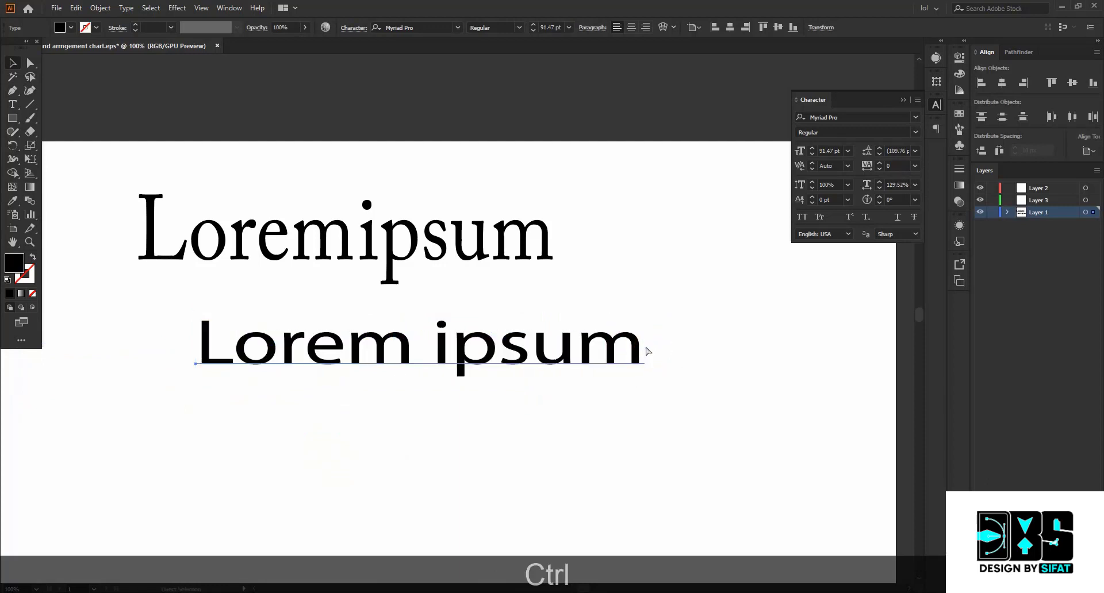
key(ctrl+z)
drag(369, 310, 374, 325)
key(ctrl+z)
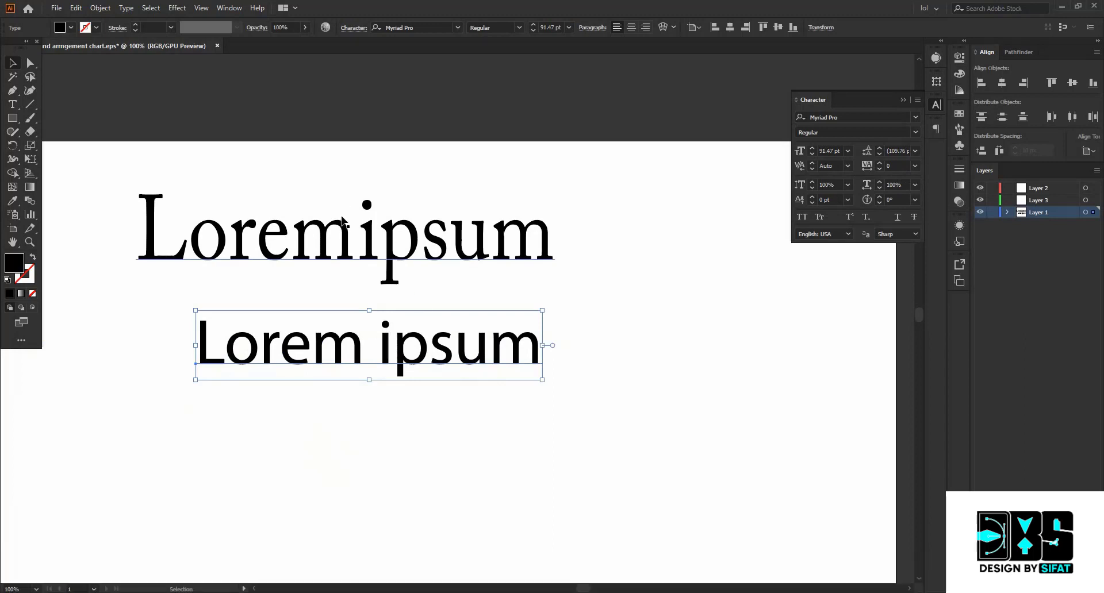
Move the second text slightly lower to widen the gap below the first text
click(217, 178)
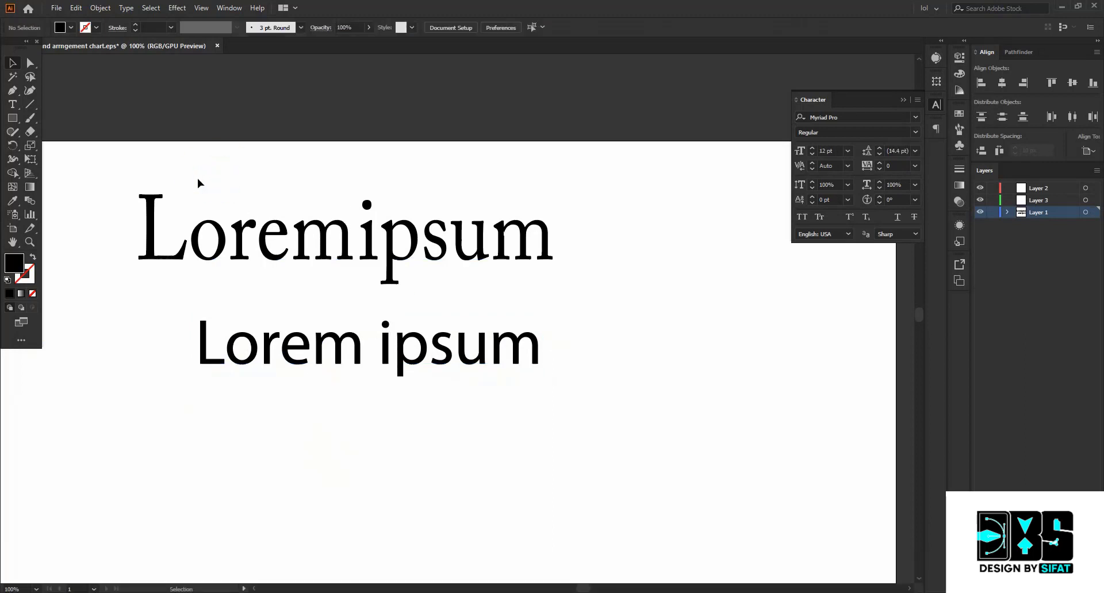
scroll(366, 358, up, 1)
scroll(366, 362, down, 1)
click(333, 275)
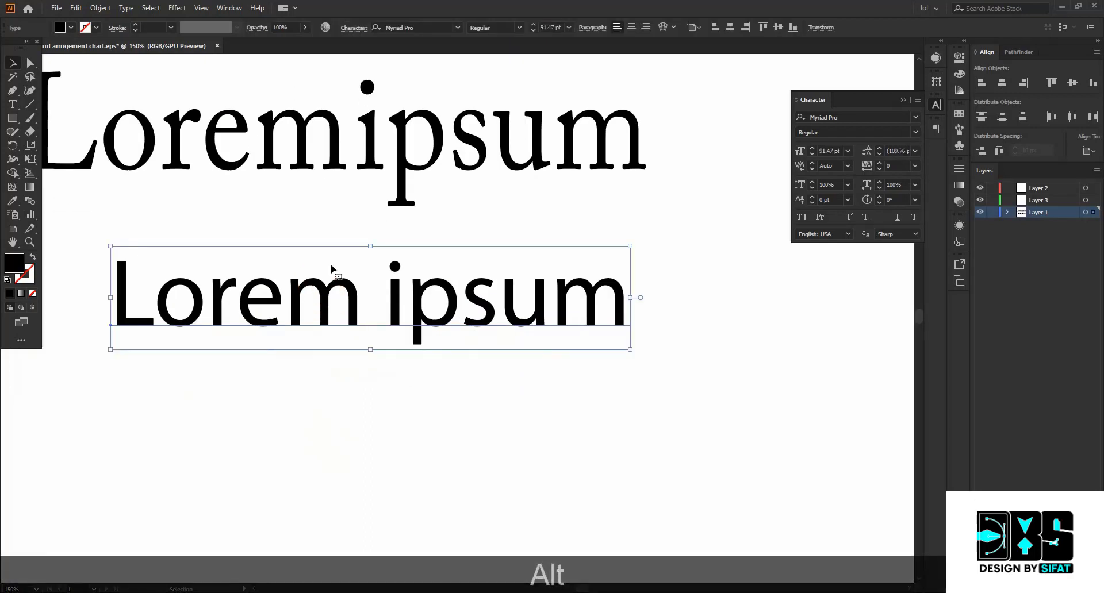
click(374, 214)
click(379, 303)
drag(380, 303, 382, 343)
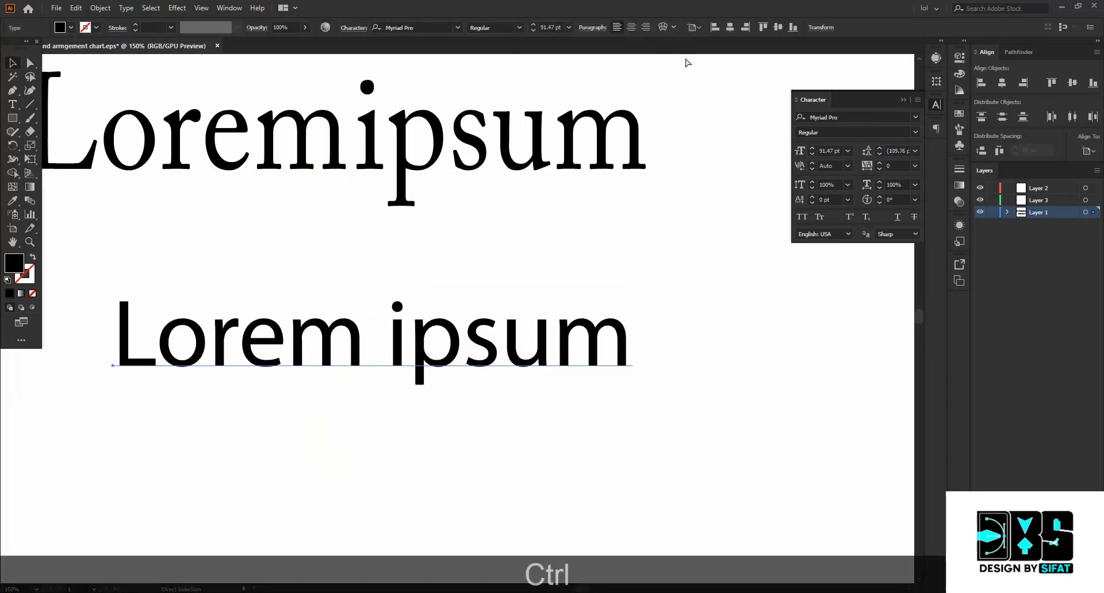
Browse the available font families for the second text and leave the list without choosing one
key(ctrl+t)
key(ctrl+t)
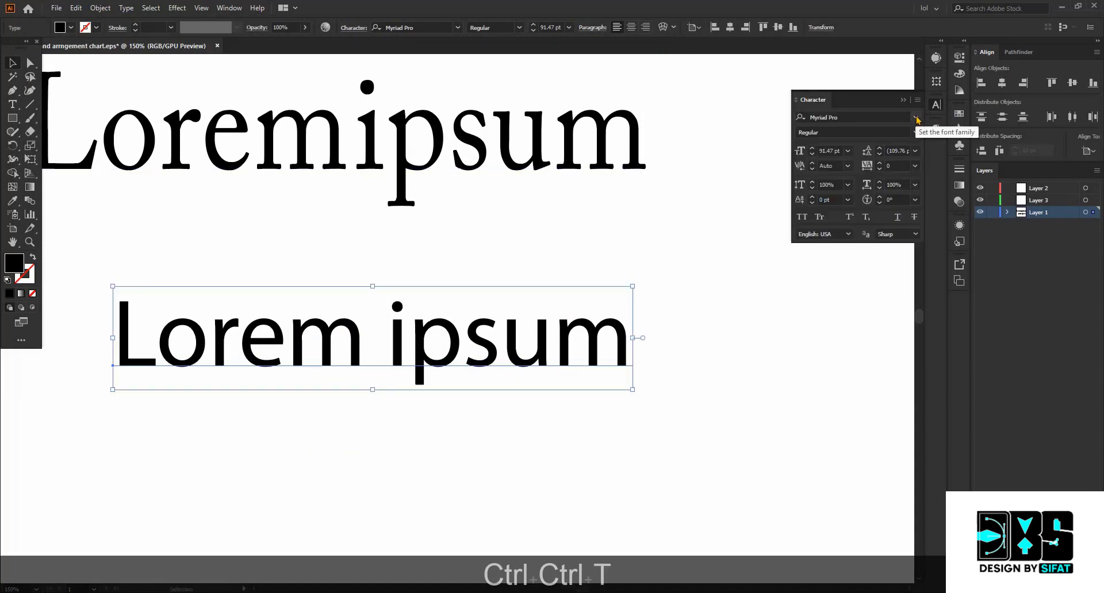
click(848, 118)
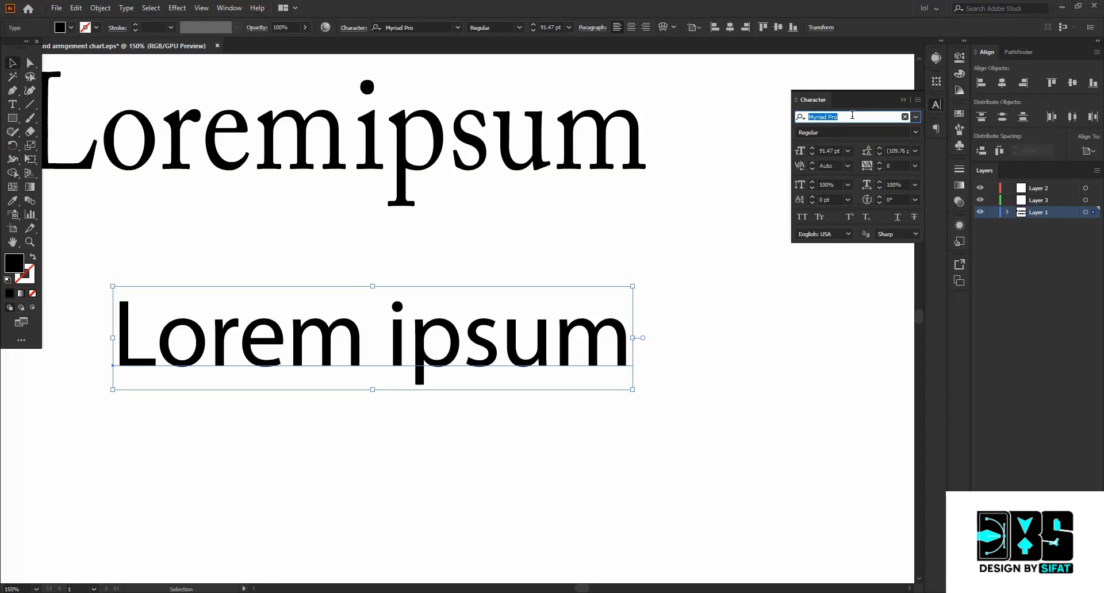
click(915, 118)
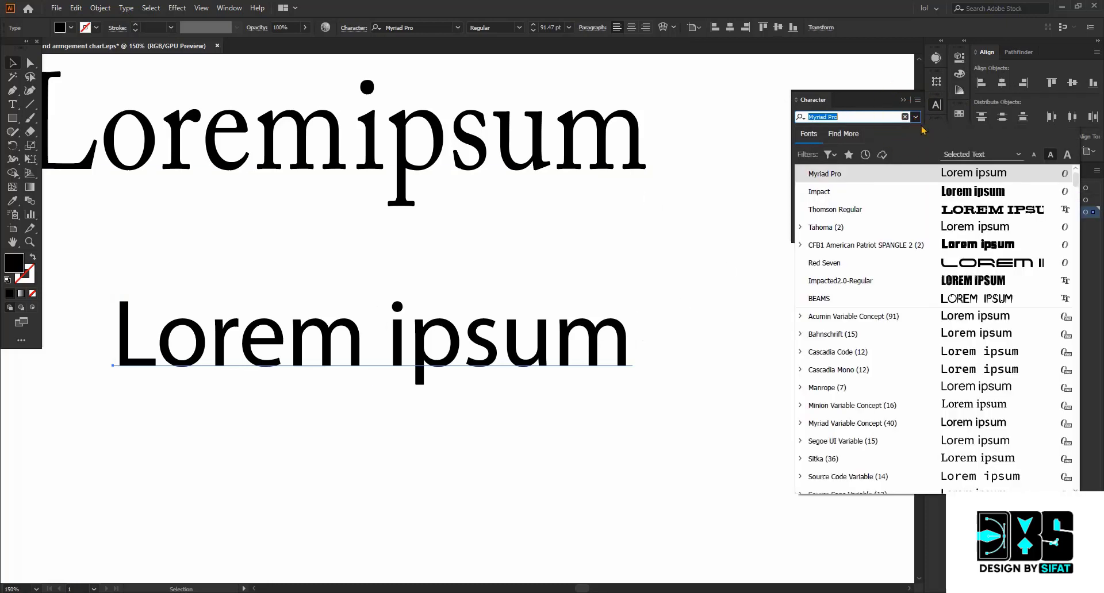
scroll(966, 368, down, 3)
scroll(966, 372, down, 10)
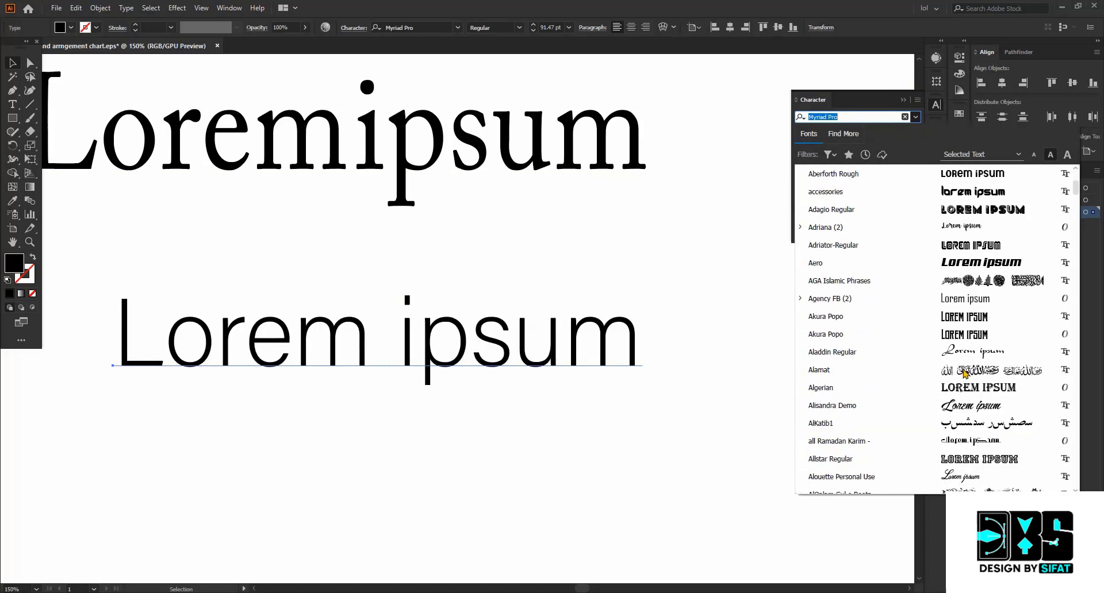
key(Escape)
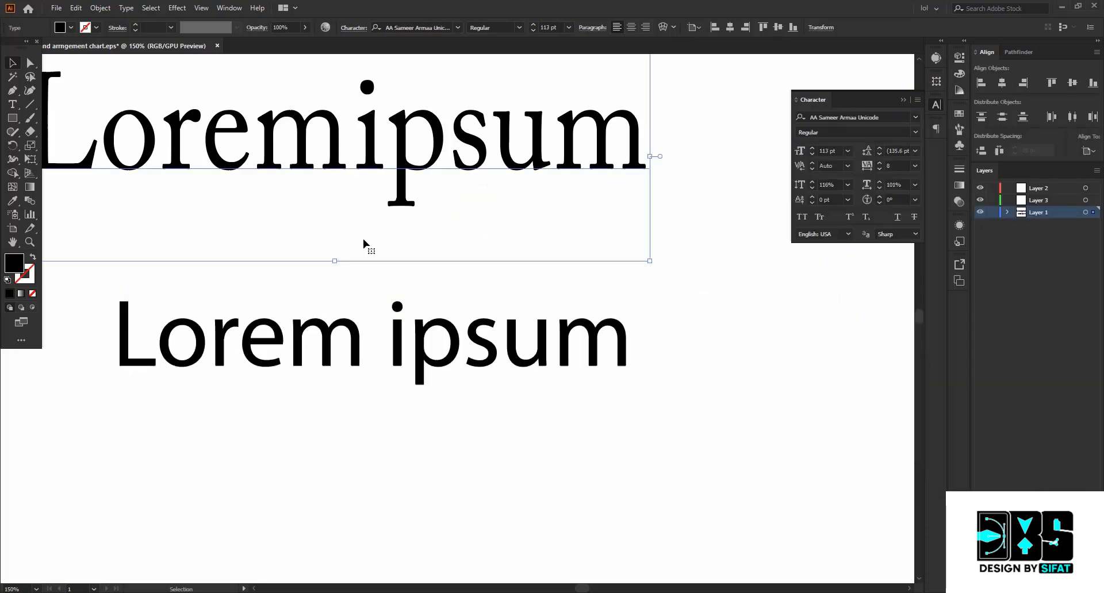
Switch to the Wordmark site in the browser, highlight the AA Sameer Armaa Unicode preview, and return to Illustrator
click(394, 351)
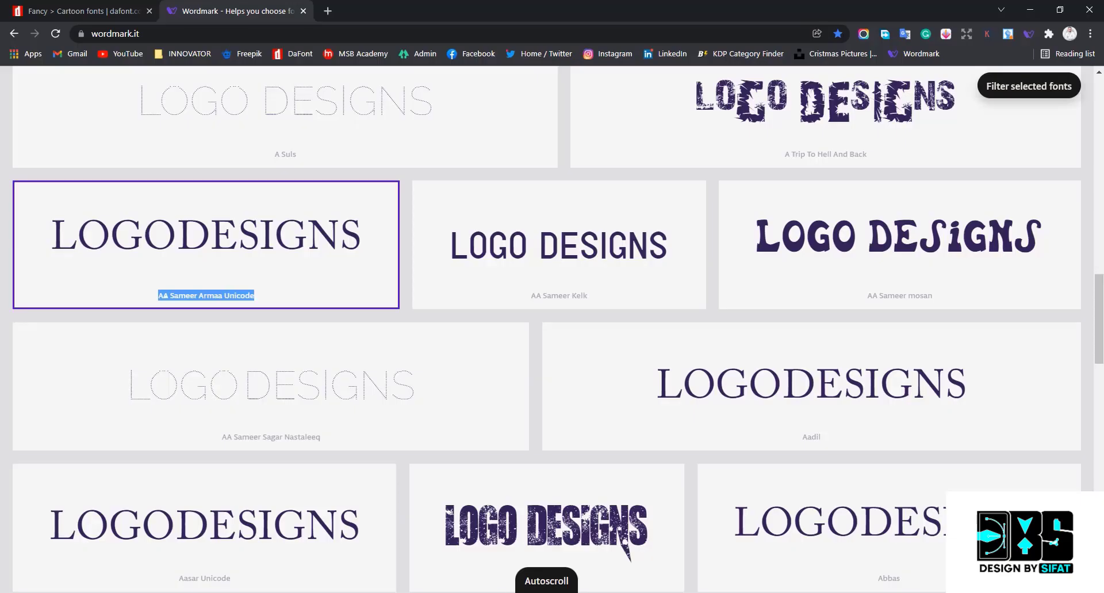
drag(253, 295, 431, 261)
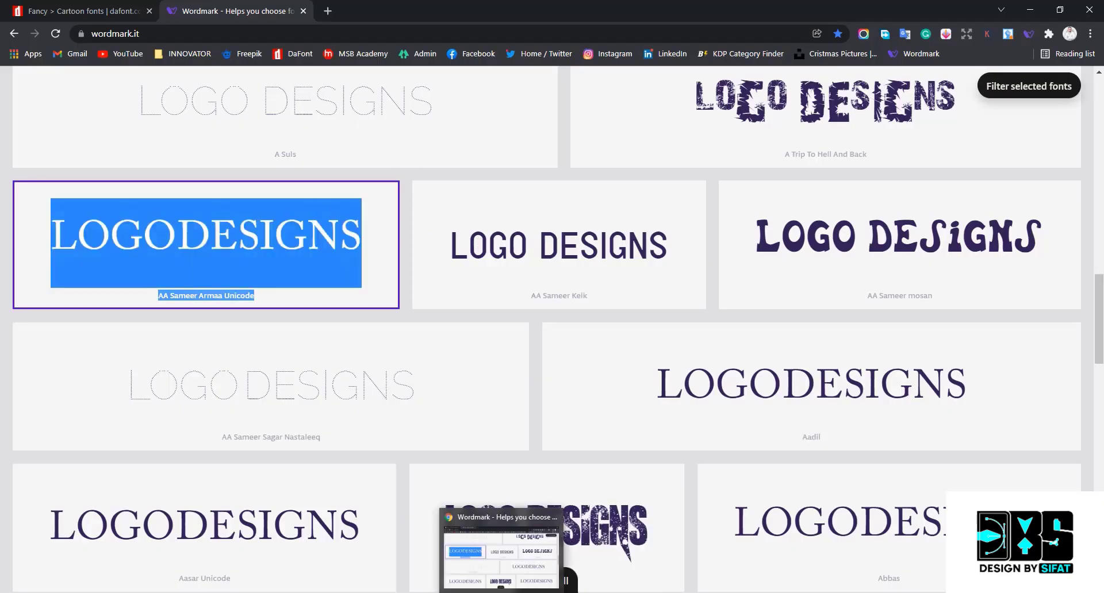
click(628, 591)
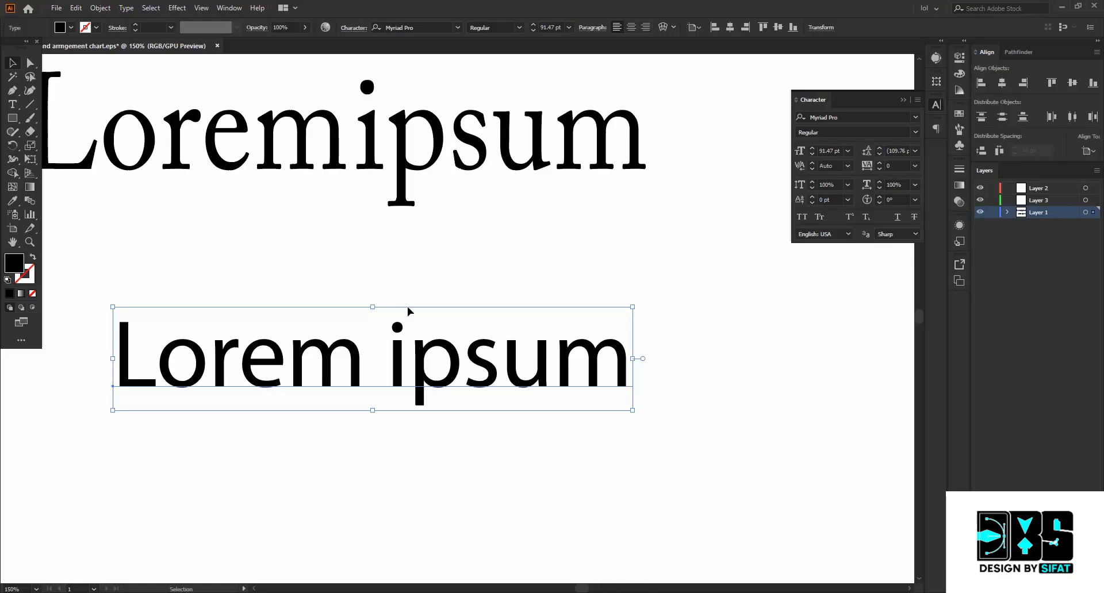
Select the second text and look through the recently used fonts without applying any
click(253, 248)
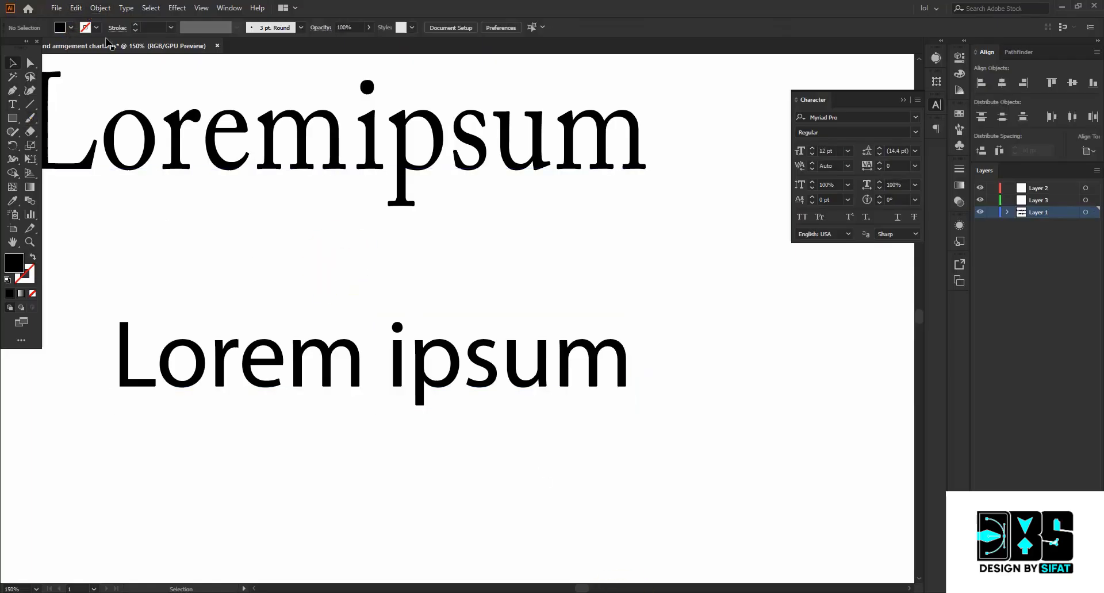
click(209, 369)
click(124, 10)
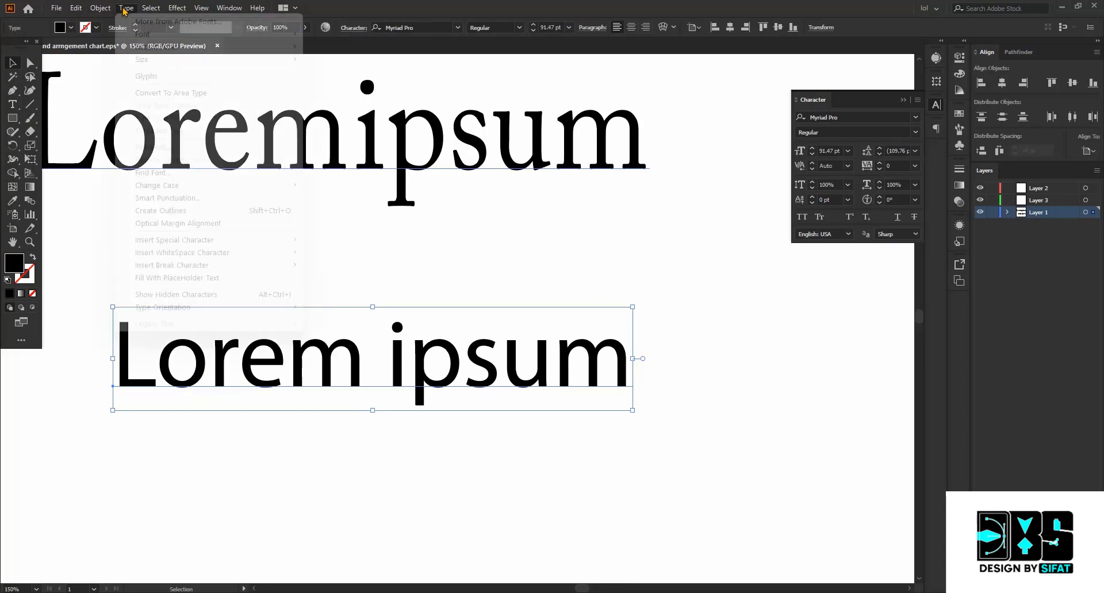
click(125, 9)
click(126, 9)
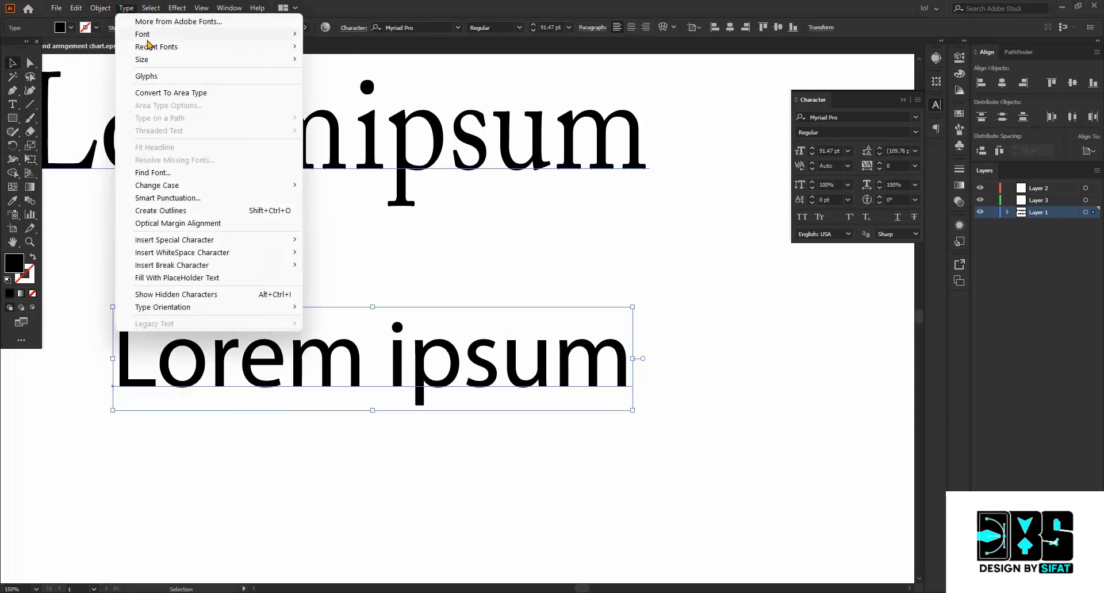
mouse_move(153, 47)
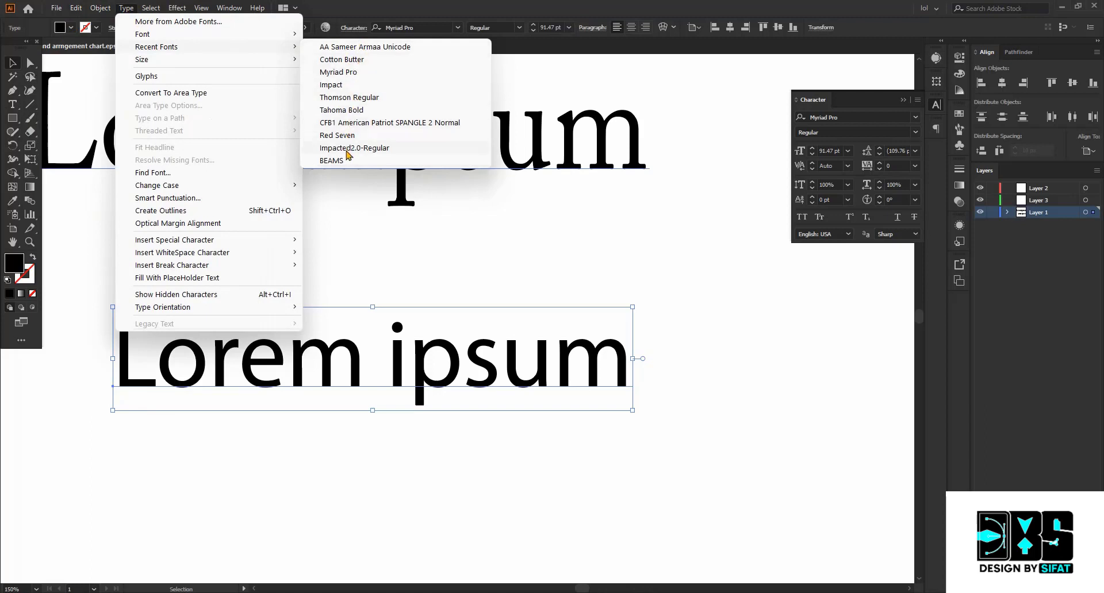
click(449, 236)
Move the second text slightly to the right and down
click(433, 238)
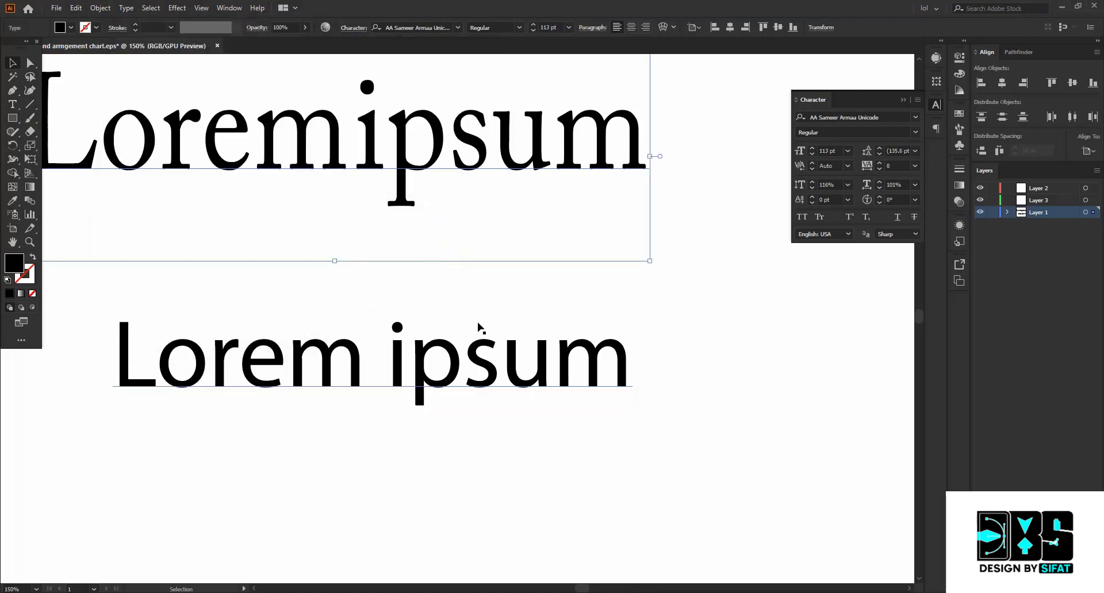
drag(422, 372, 450, 377)
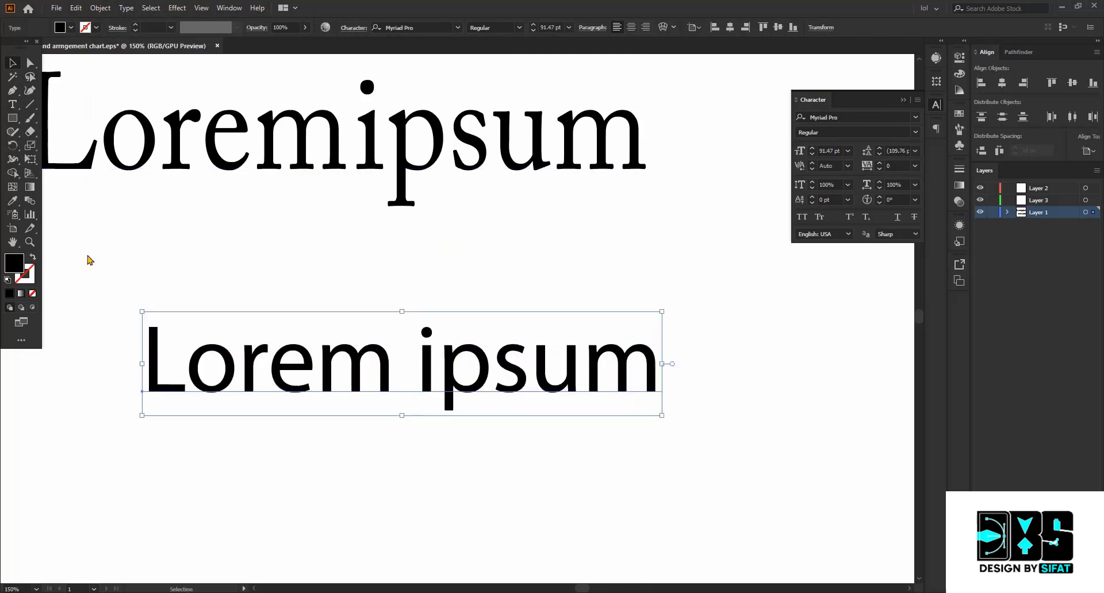
Use the Touch Type tool to move the final "m" of the second text above "ipsu" and enlarge it proportionally to about 233%
click(12, 104)
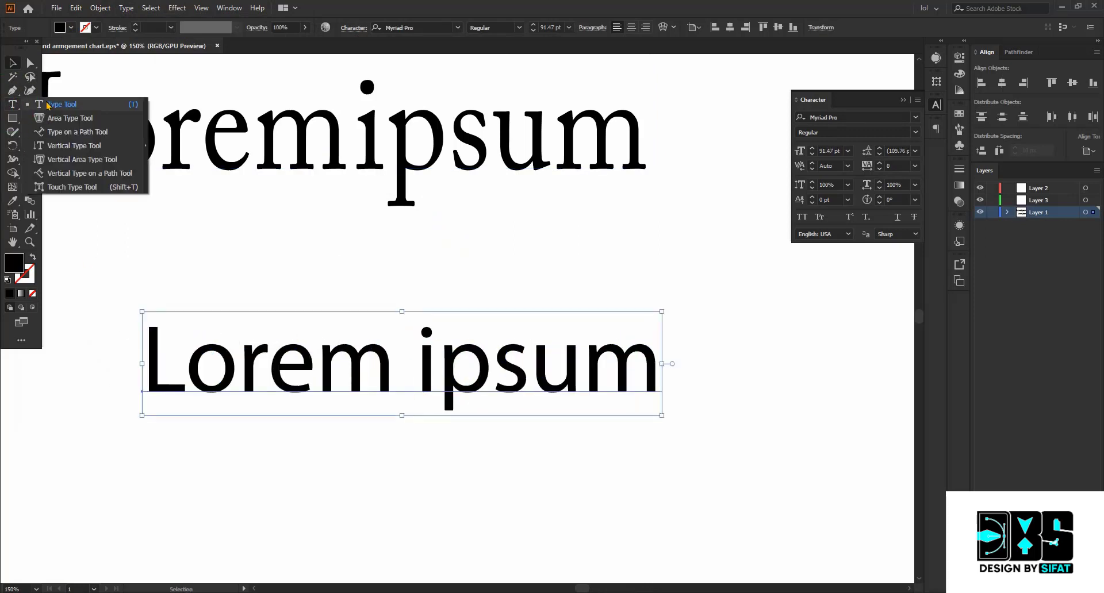
click(73, 187)
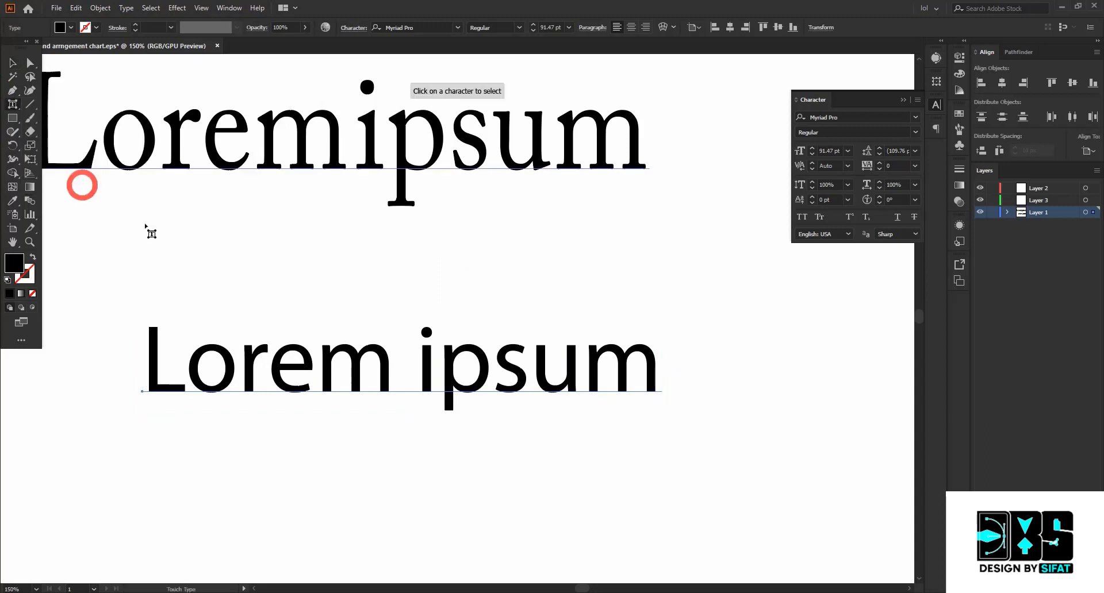
scroll(538, 323, down, 2)
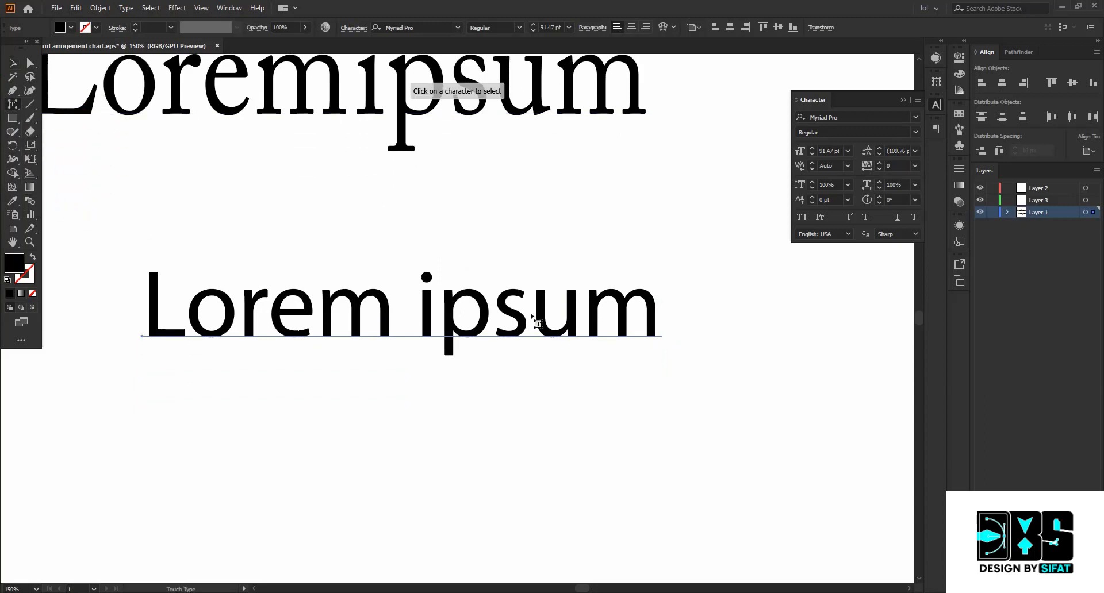
click(625, 306)
drag(626, 305, 402, 236)
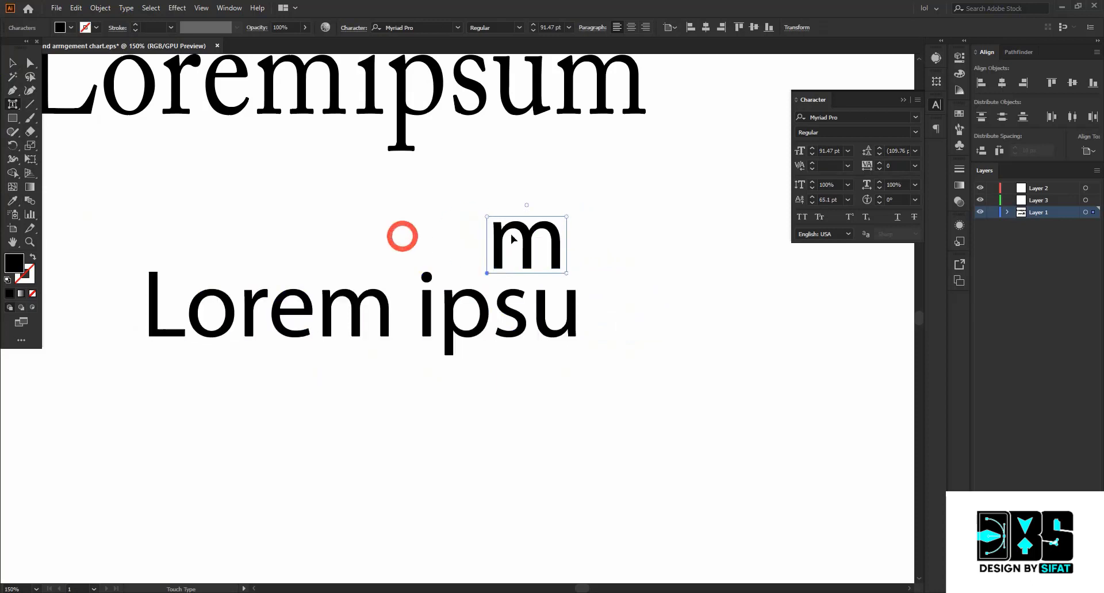
drag(663, 152, 673, 146)
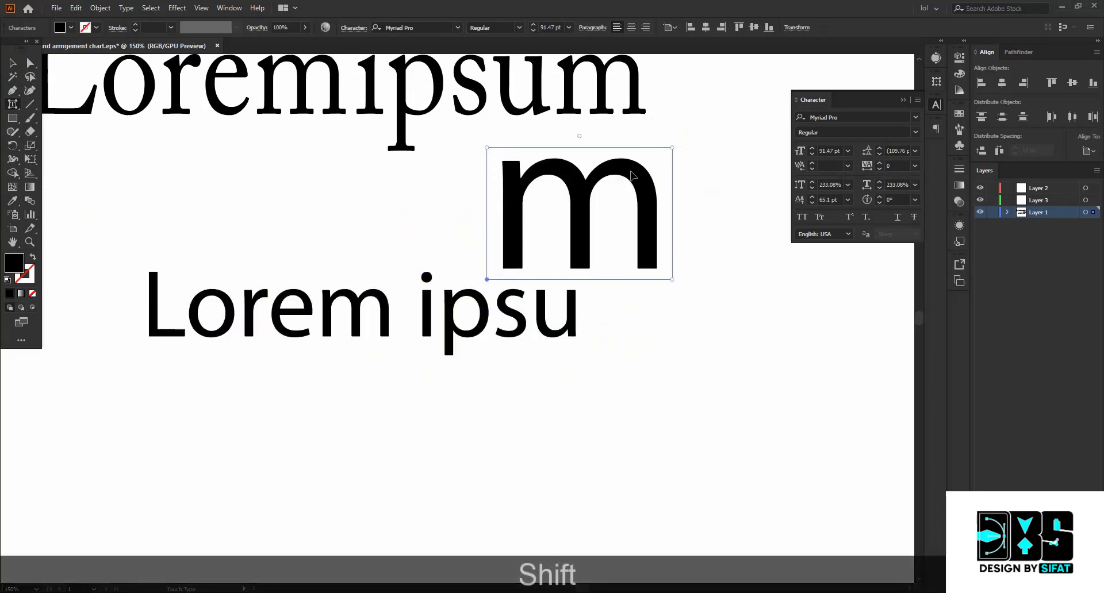
drag(616, 170, 623, 189)
Undo the moving and scaling of the single letter "m"
key(ctrl+z)
key(ctrl+z)
key(ctrl+z)
key(ctrl+z)
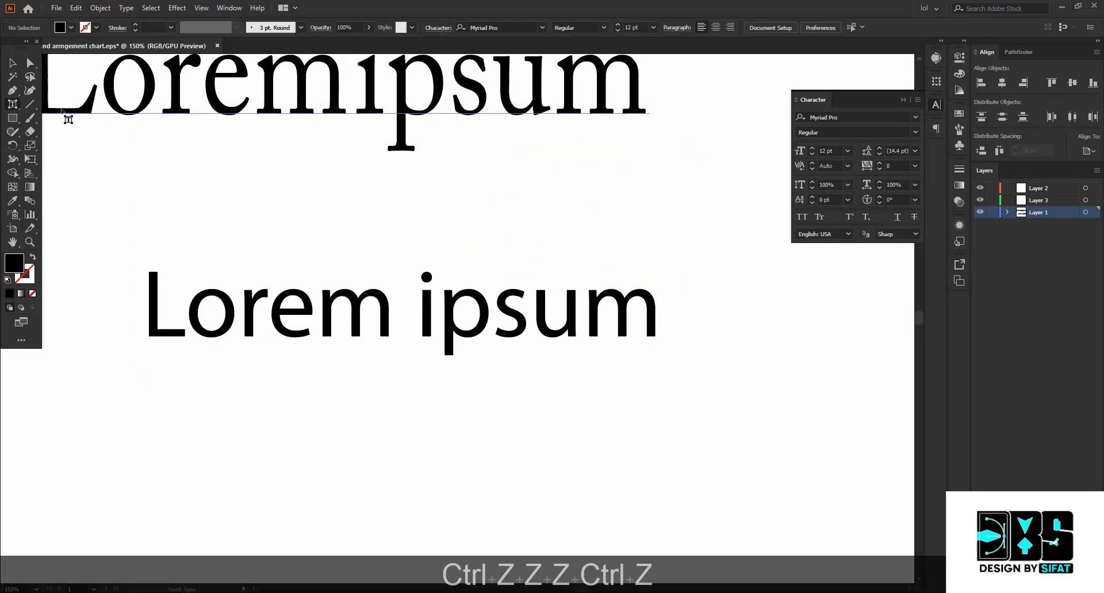
Change only the letters "orem" in the second text to the Thomson Regular font, and shift the text right and down
click(12, 104)
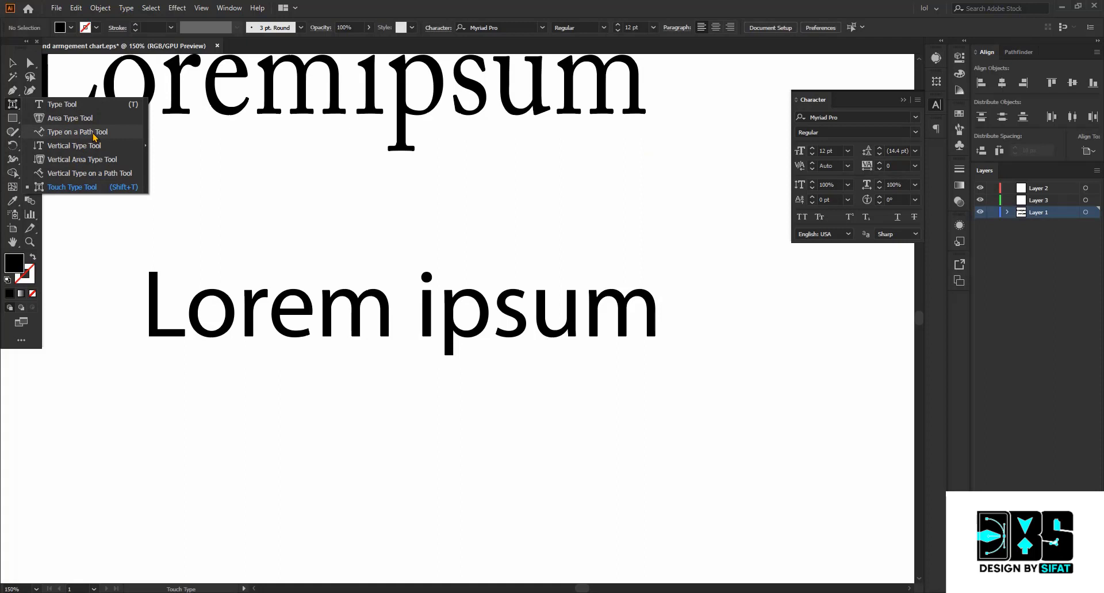
click(12, 62)
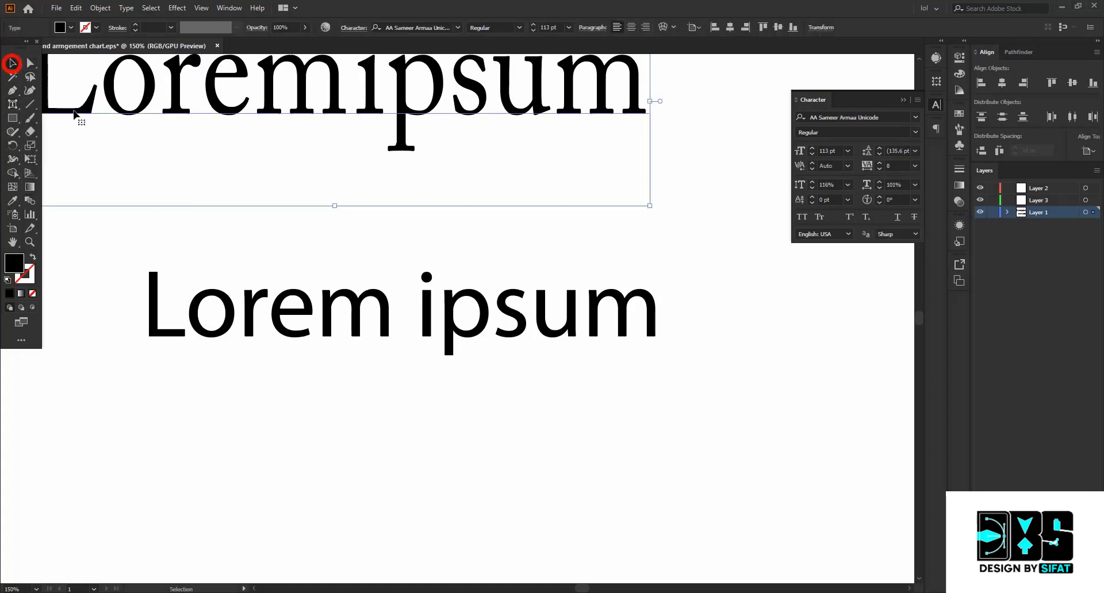
click(299, 291)
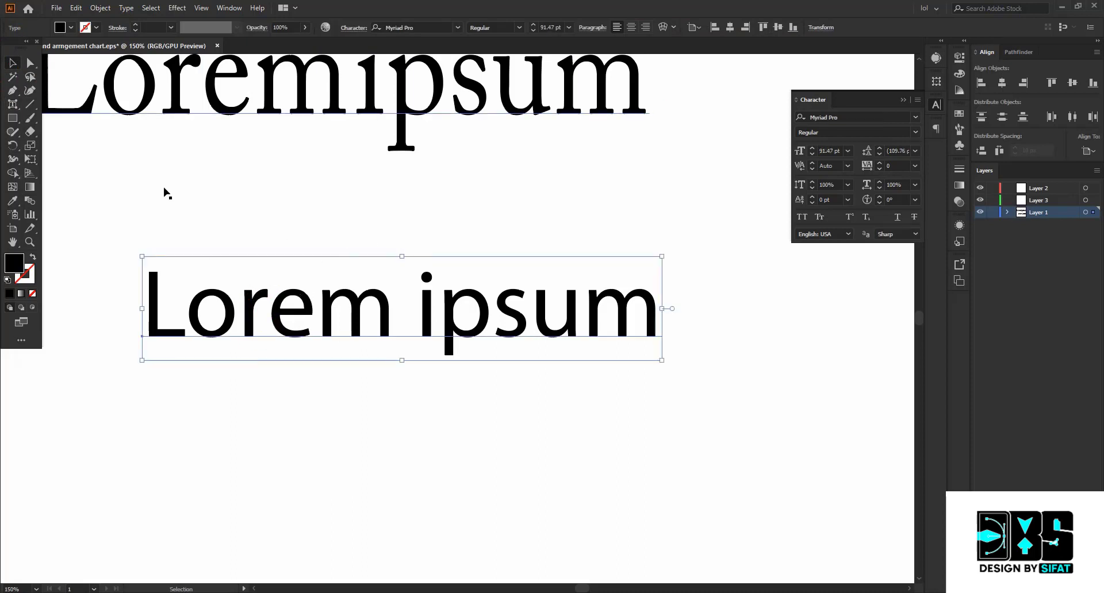
click(13, 104)
click(61, 104)
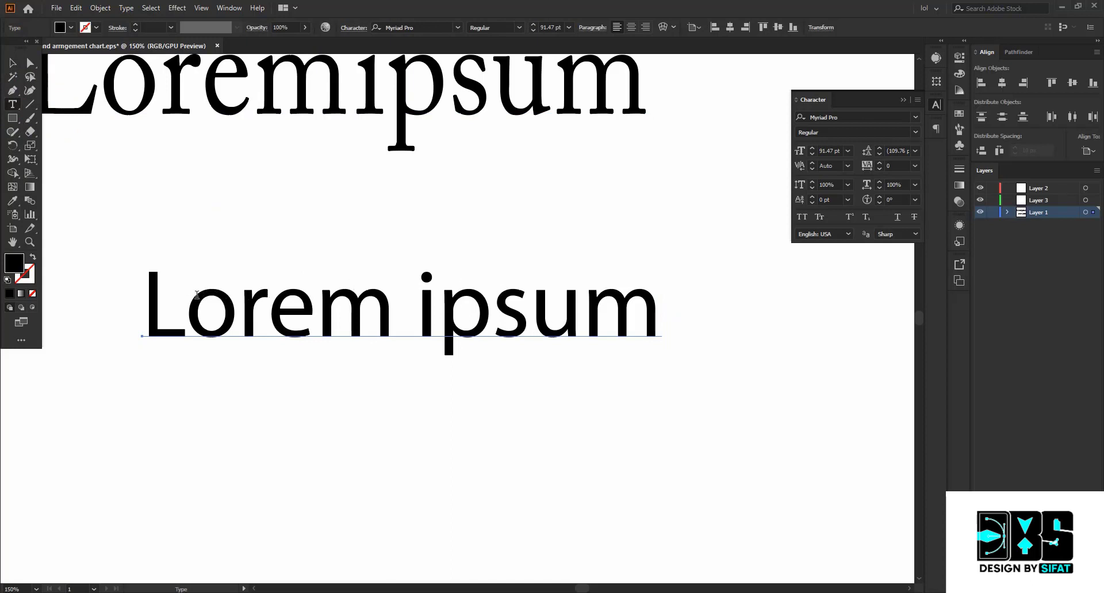
drag(197, 295, 380, 326)
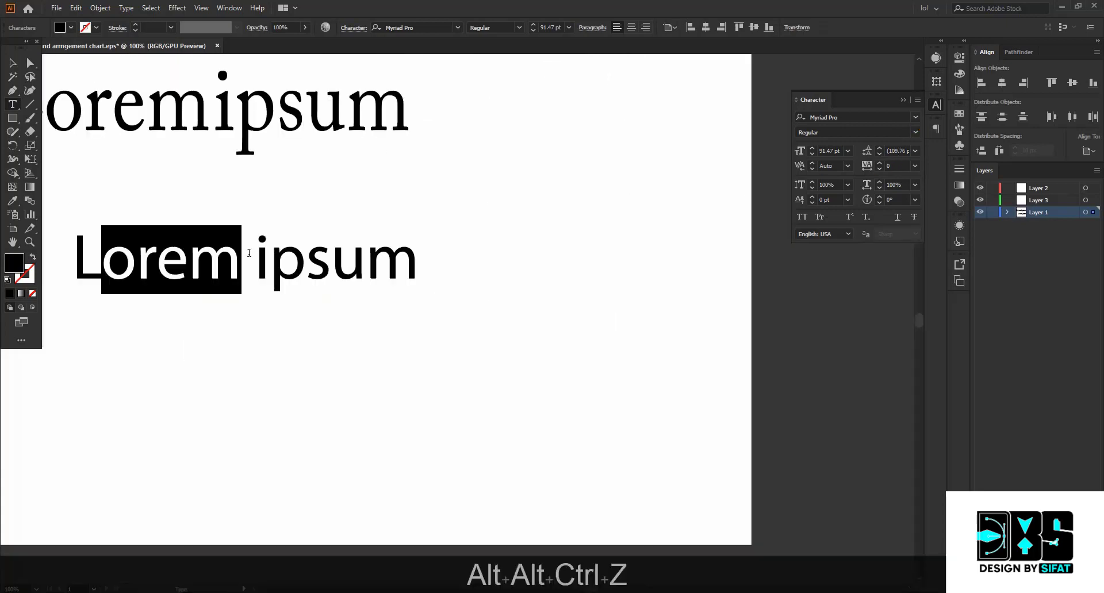
click(915, 116)
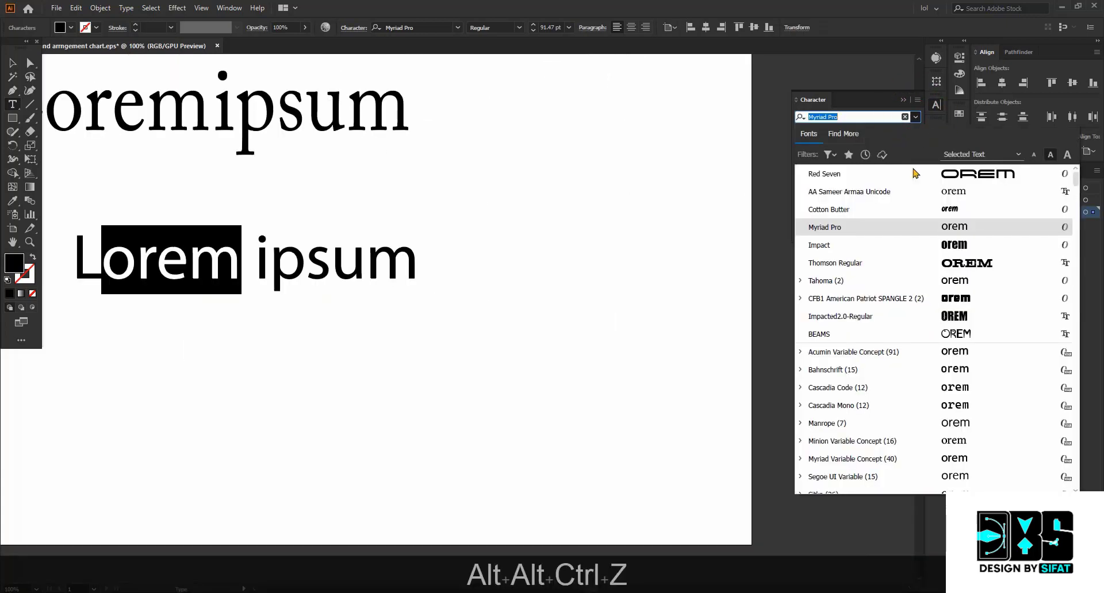
click(951, 263)
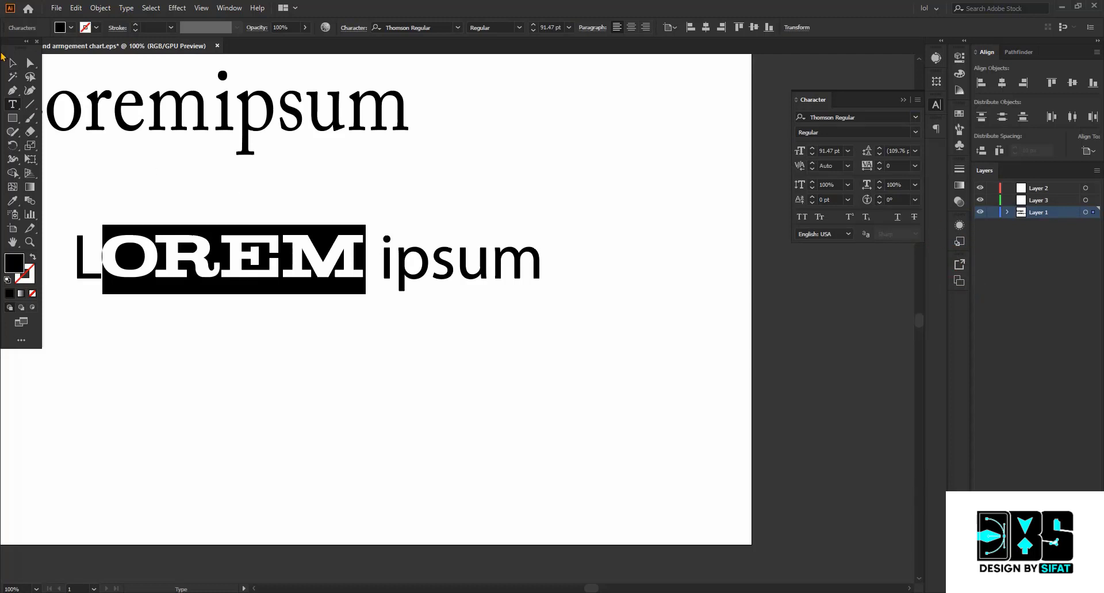
click(13, 63)
click(394, 189)
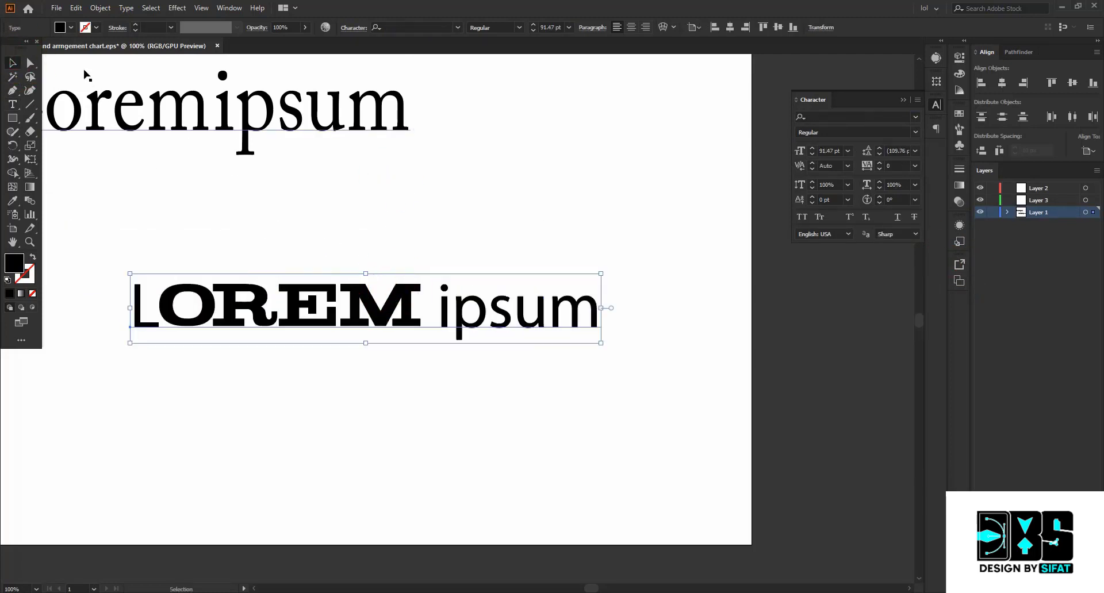
Warp the second text with an envelope in the Arc Upper style, using a horizontal bend of 32%
click(663, 27)
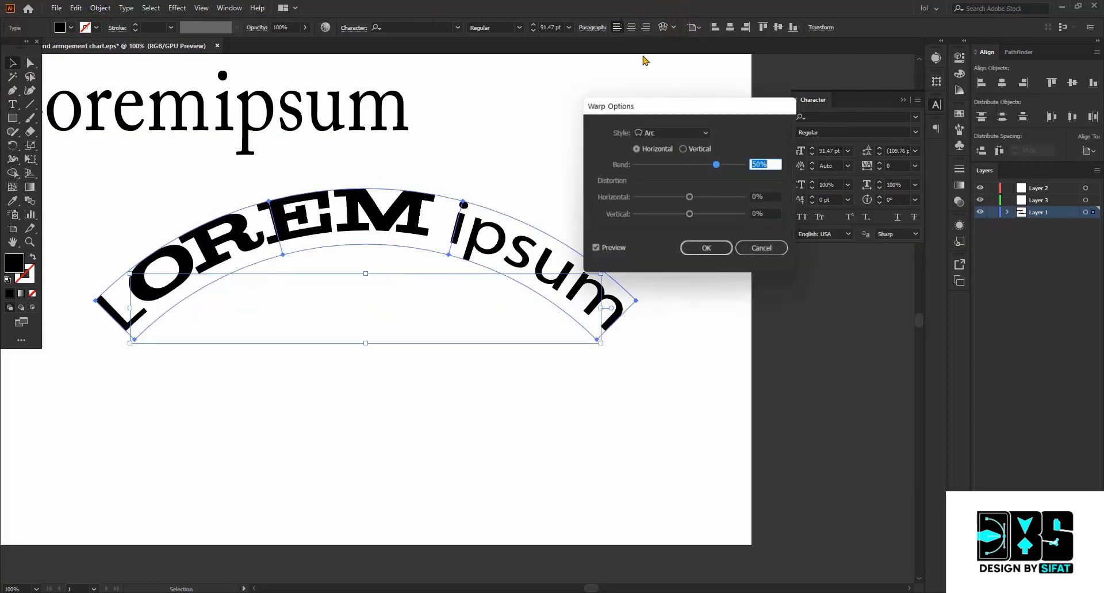
click(702, 133)
click(684, 182)
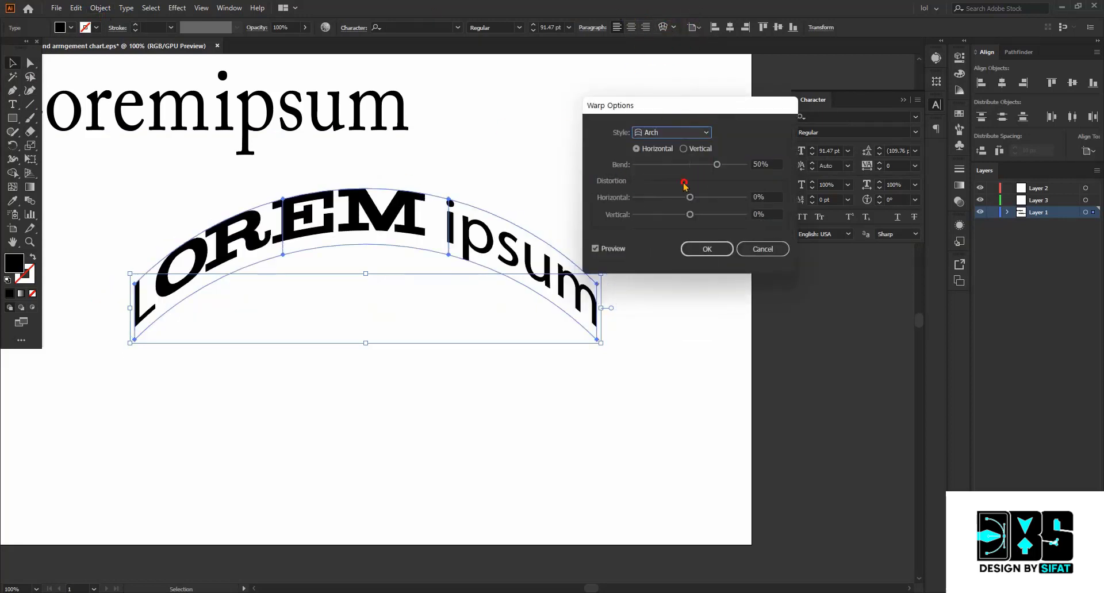
click(698, 133)
click(672, 183)
click(678, 133)
click(673, 168)
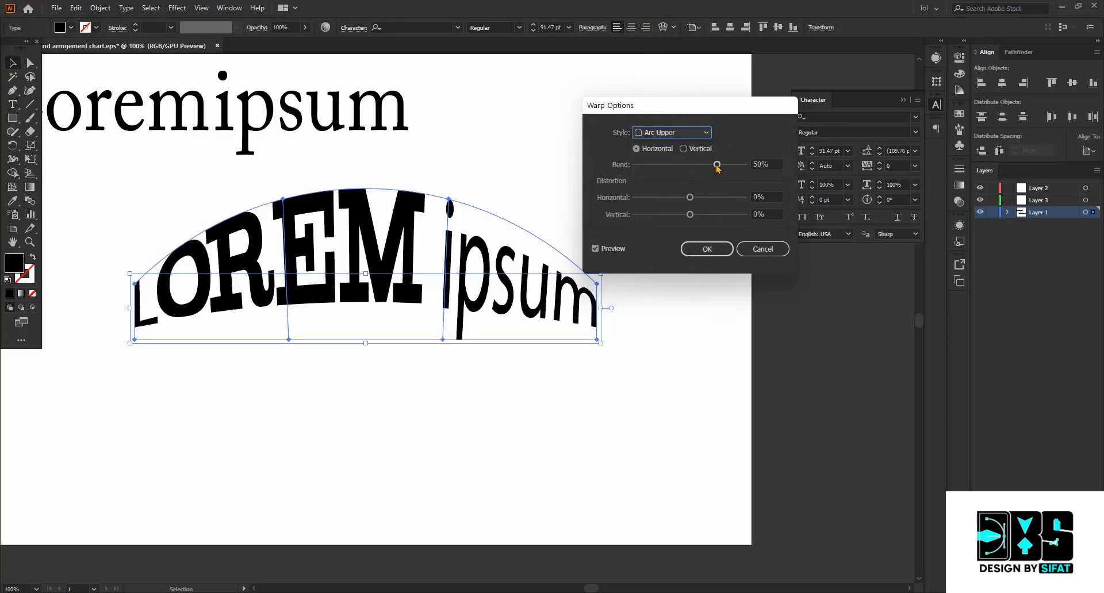
drag(716, 165, 706, 164)
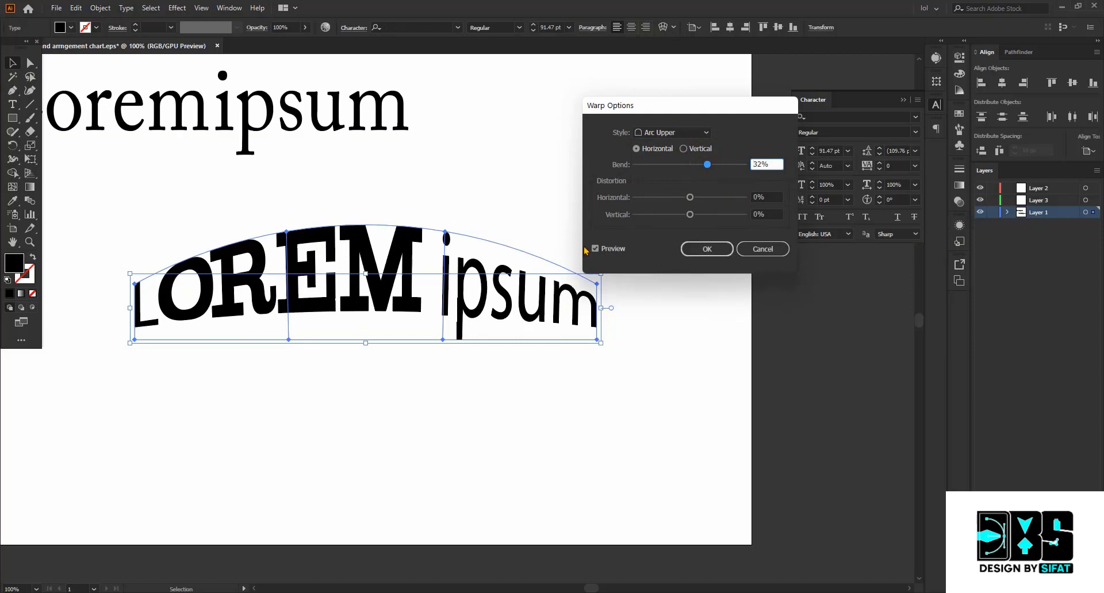
click(693, 250)
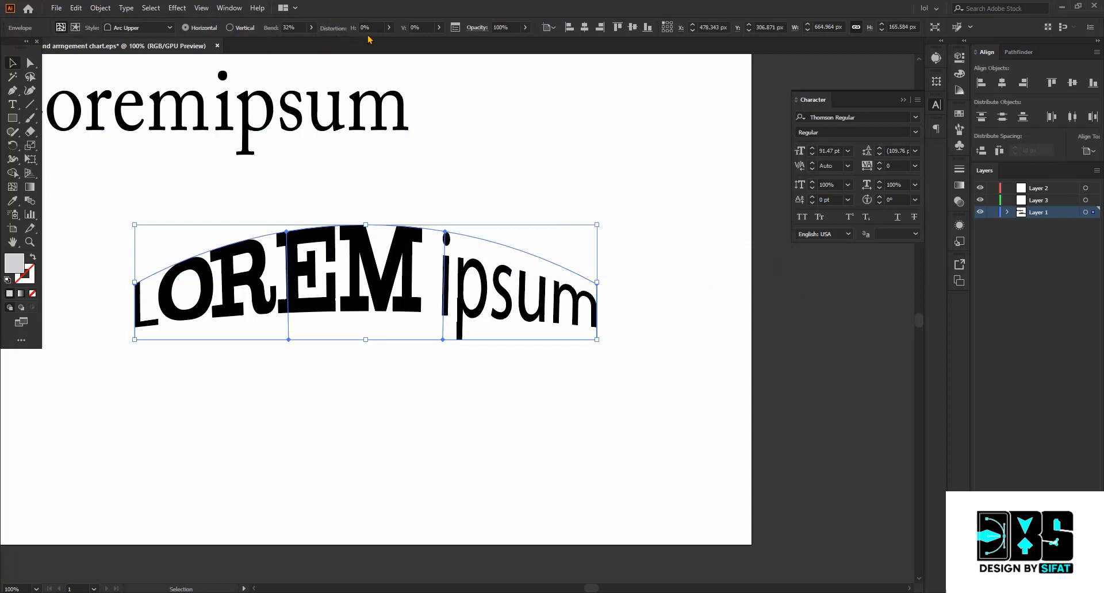
Edit the contents of the warped text, inserting "DS" between "R" and "E" in its first word
click(75, 27)
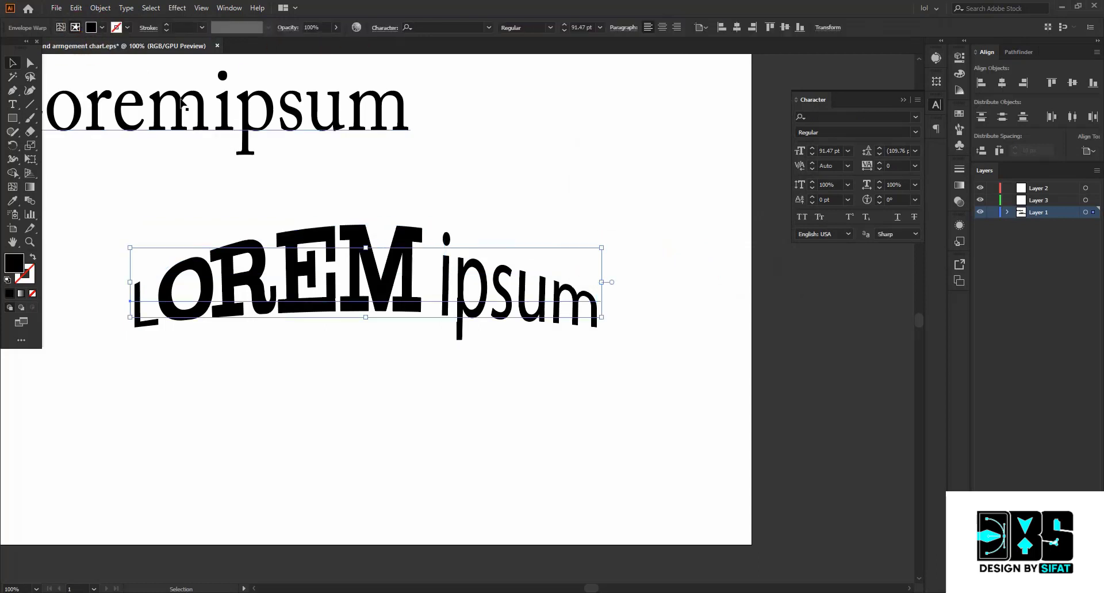
click(12, 104)
click(299, 268)
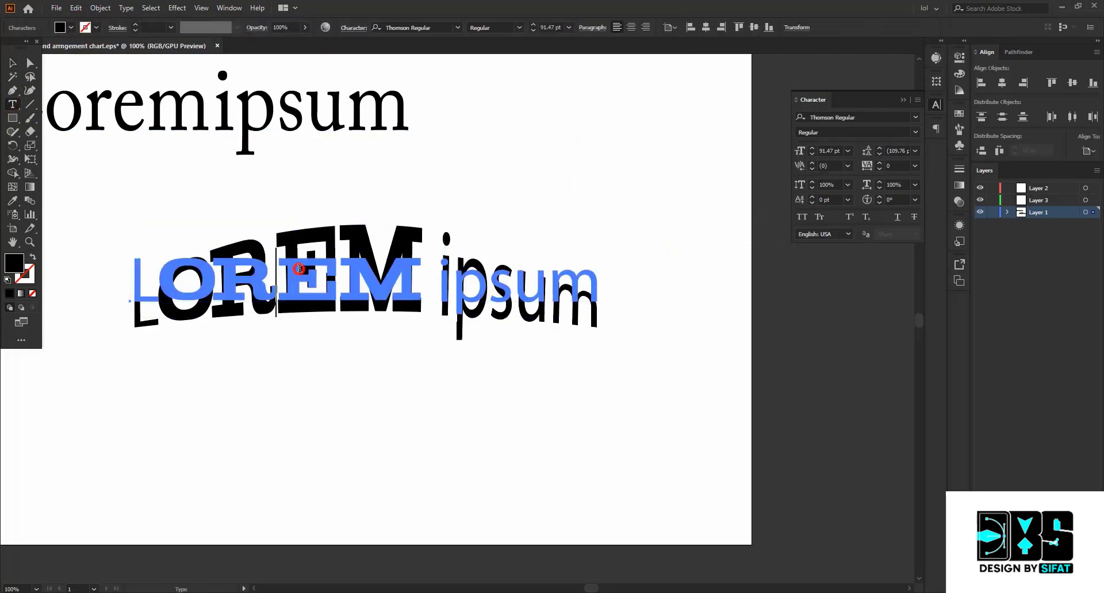
text(DS)
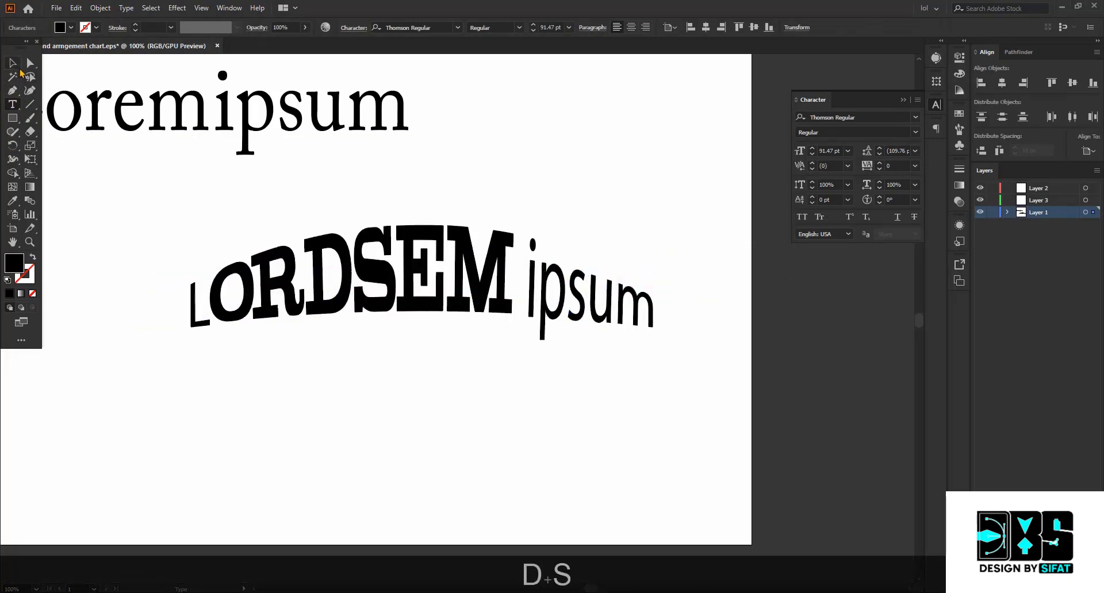
click(12, 63)
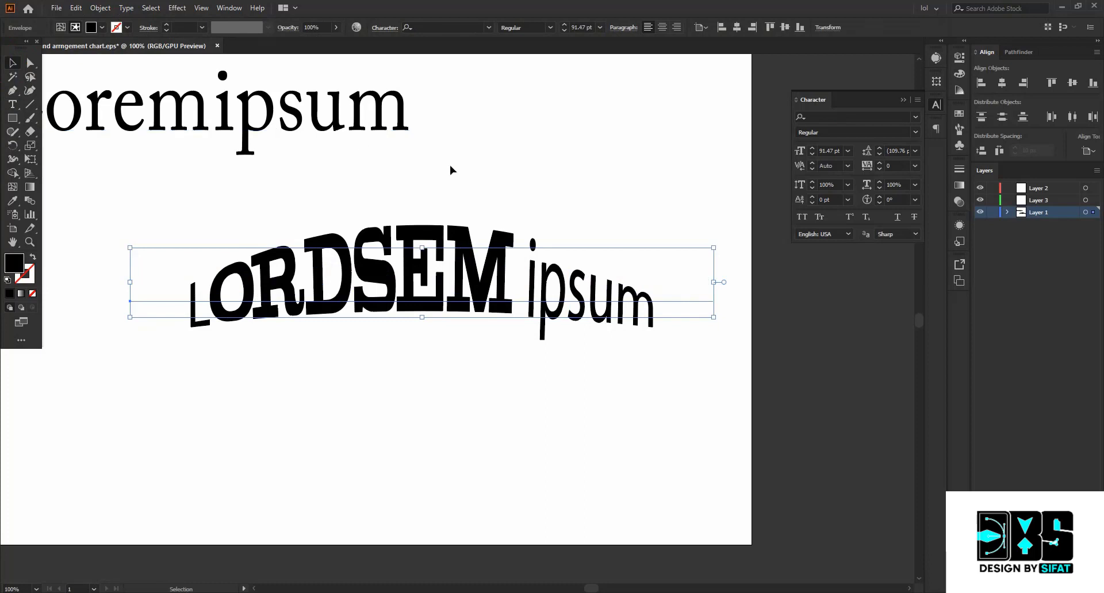
Set the text envelope's horizontal bend to 37% and move the warped text down below the first text
click(61, 27)
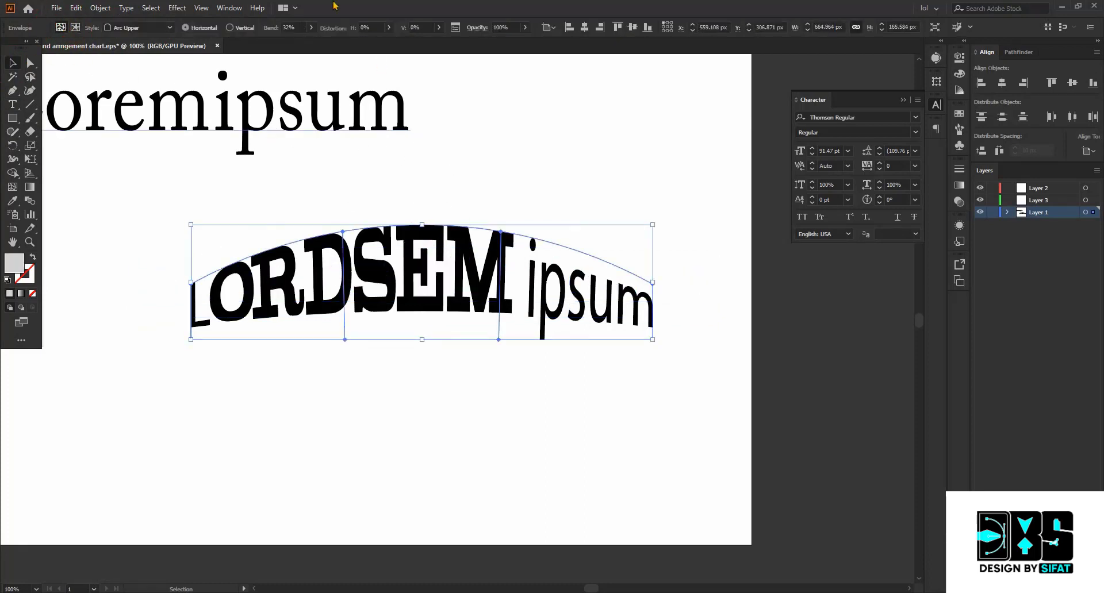
click(310, 28)
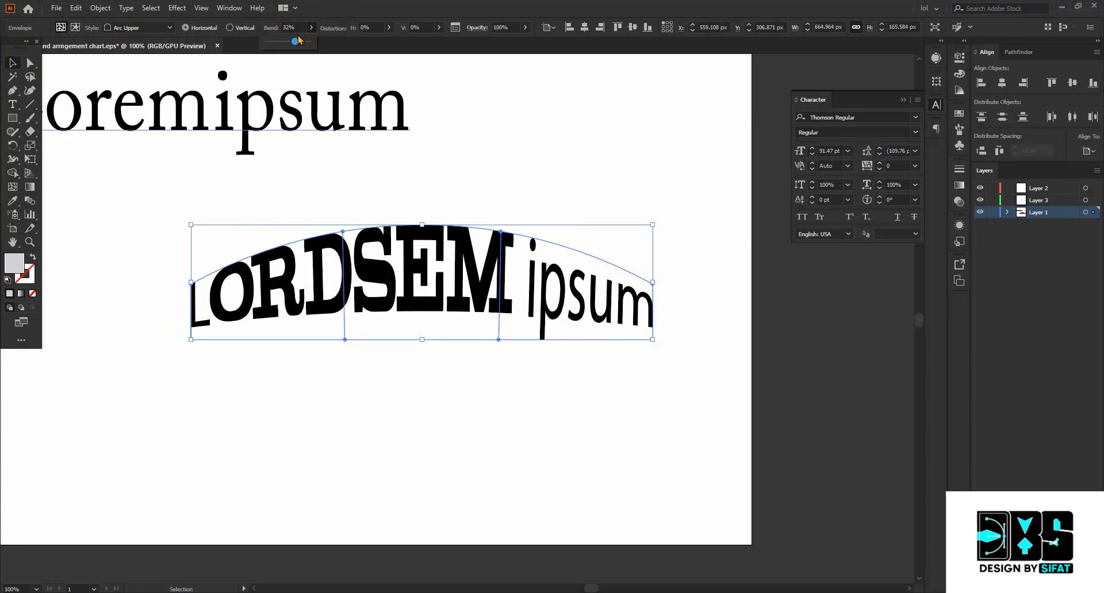
drag(295, 41, 296, 41)
click(520, 105)
click(498, 142)
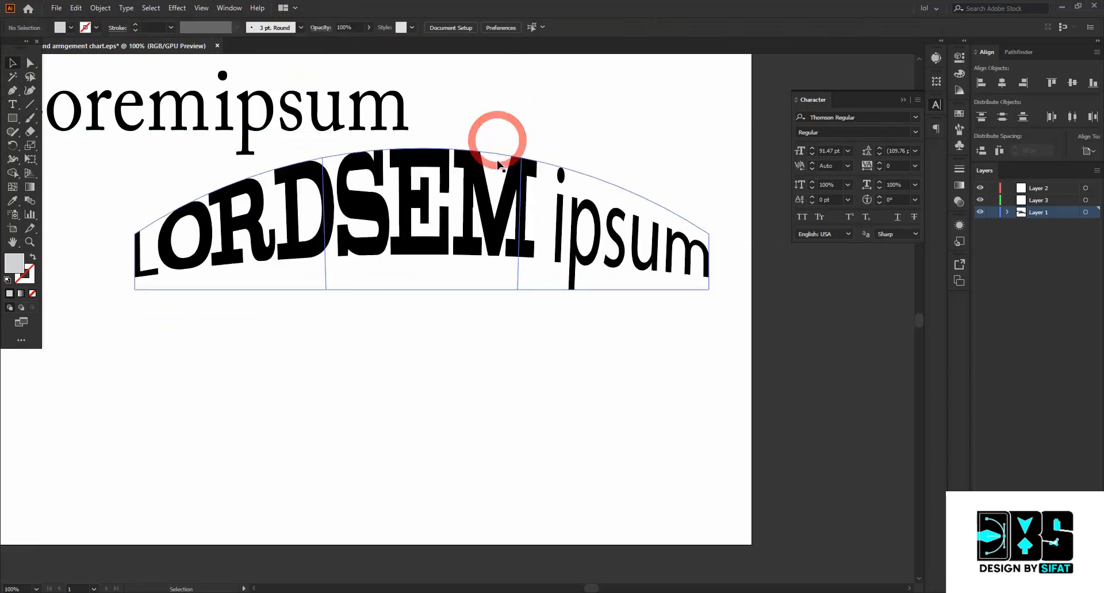
drag(482, 198, 465, 254)
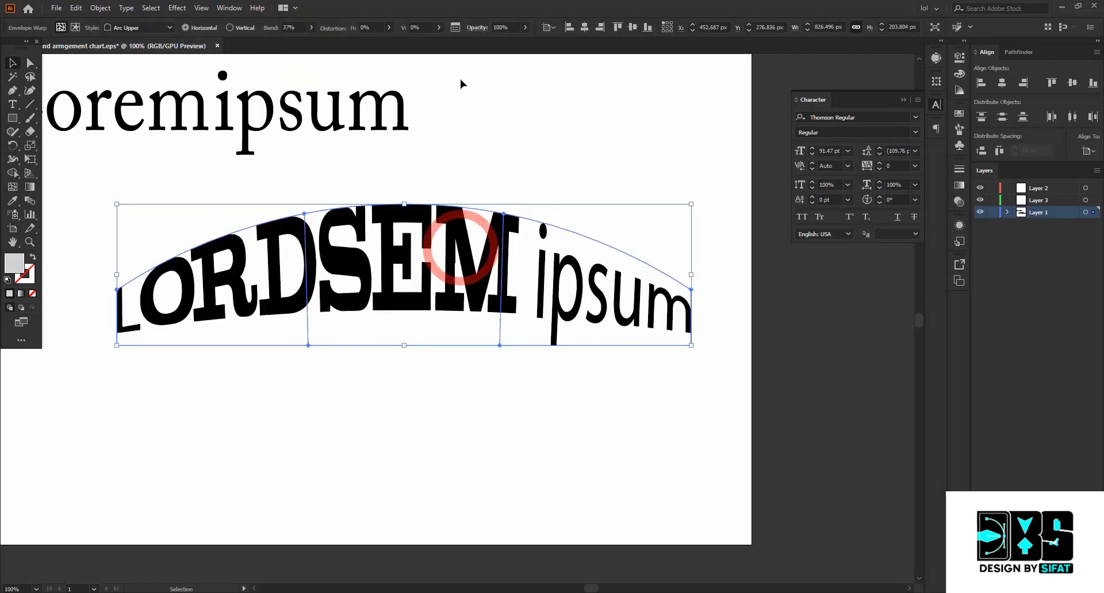
Reduce the warped text's opacity to 94%
click(522, 26)
mouse_move(522, 40)
mouse_down()
mouse_move(507, 40)
mouse_move(520, 41)
mouse_up()
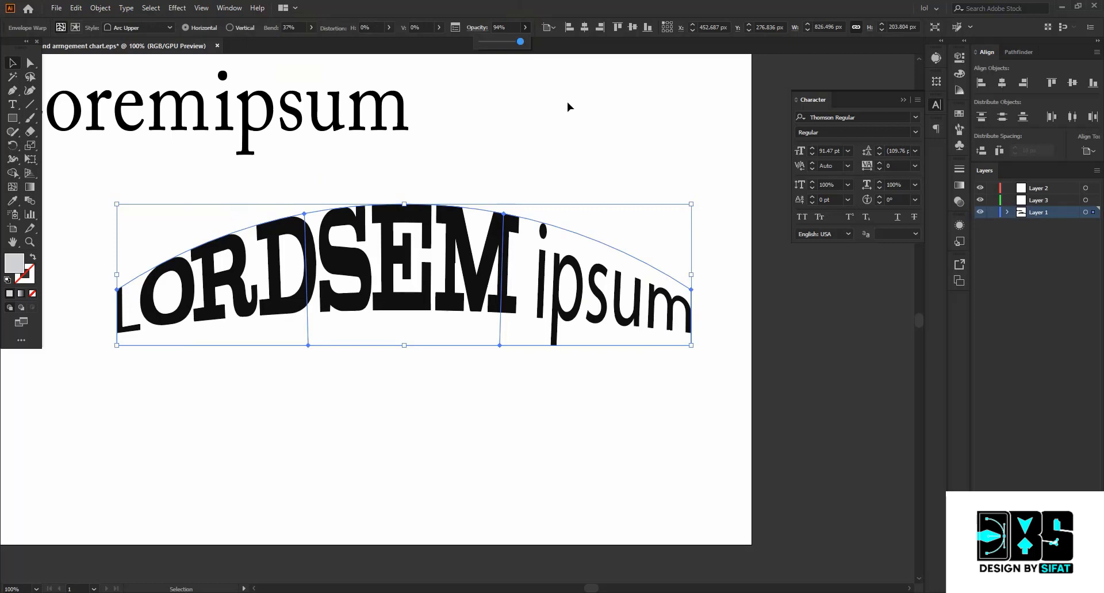
scroll(567, 101, down, 2)
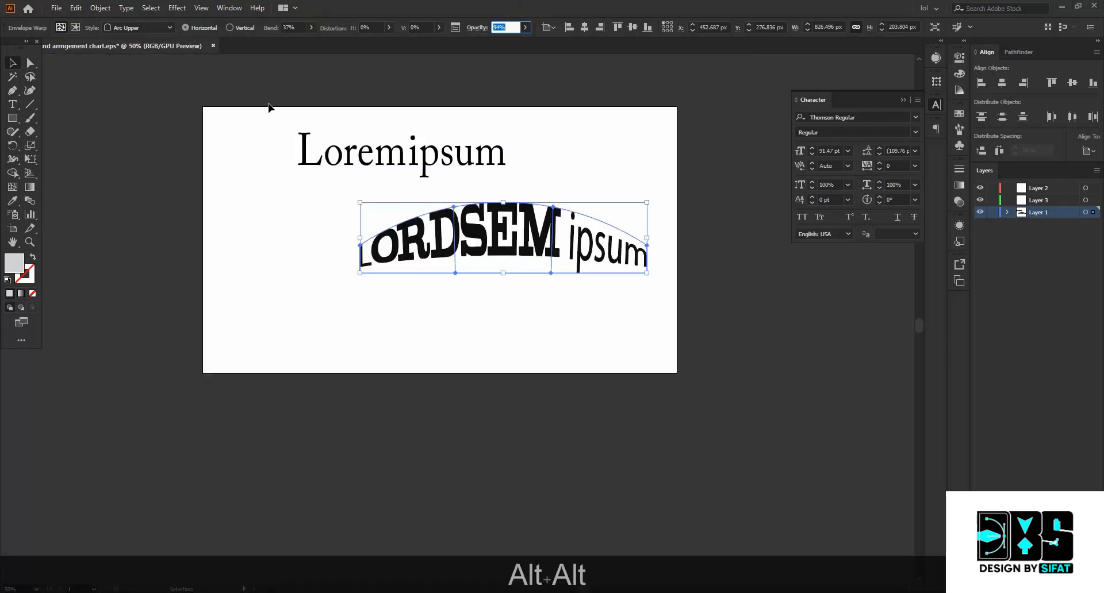